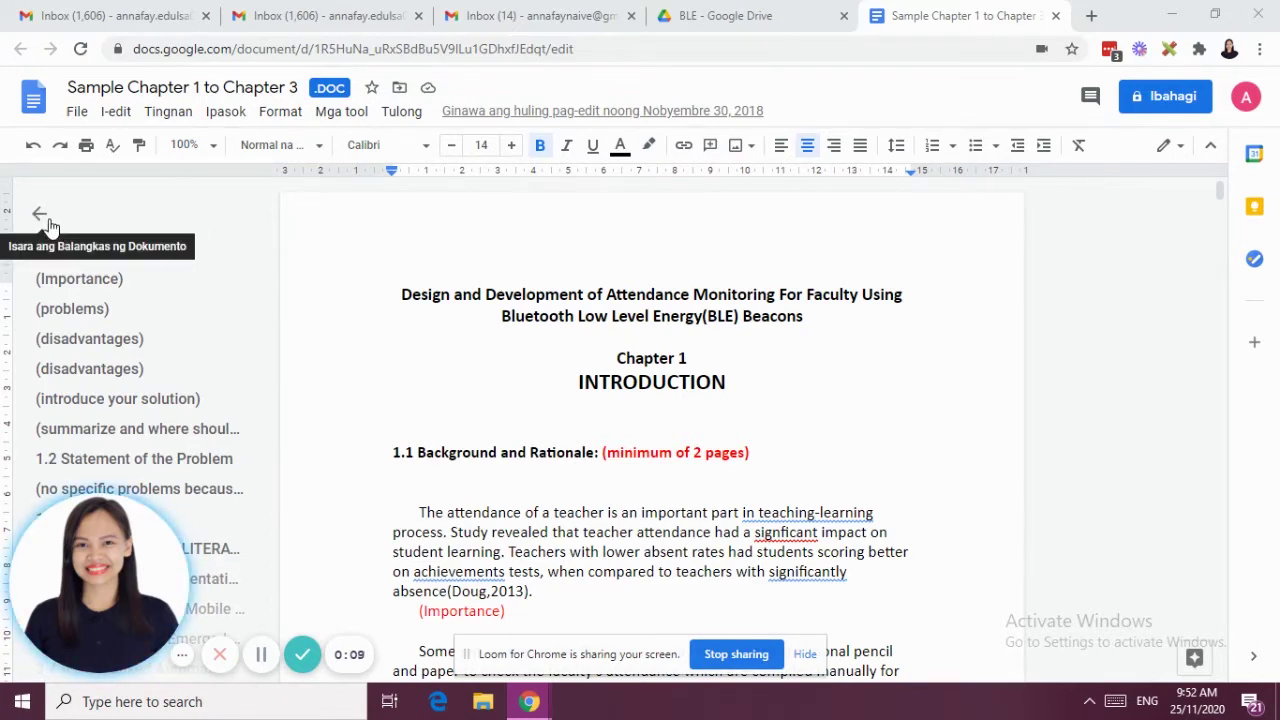
Close the document outline, then select the two-line thesis title at the start of the document and deselect it
{"action": "left_click", "coordinate": [41, 215]}
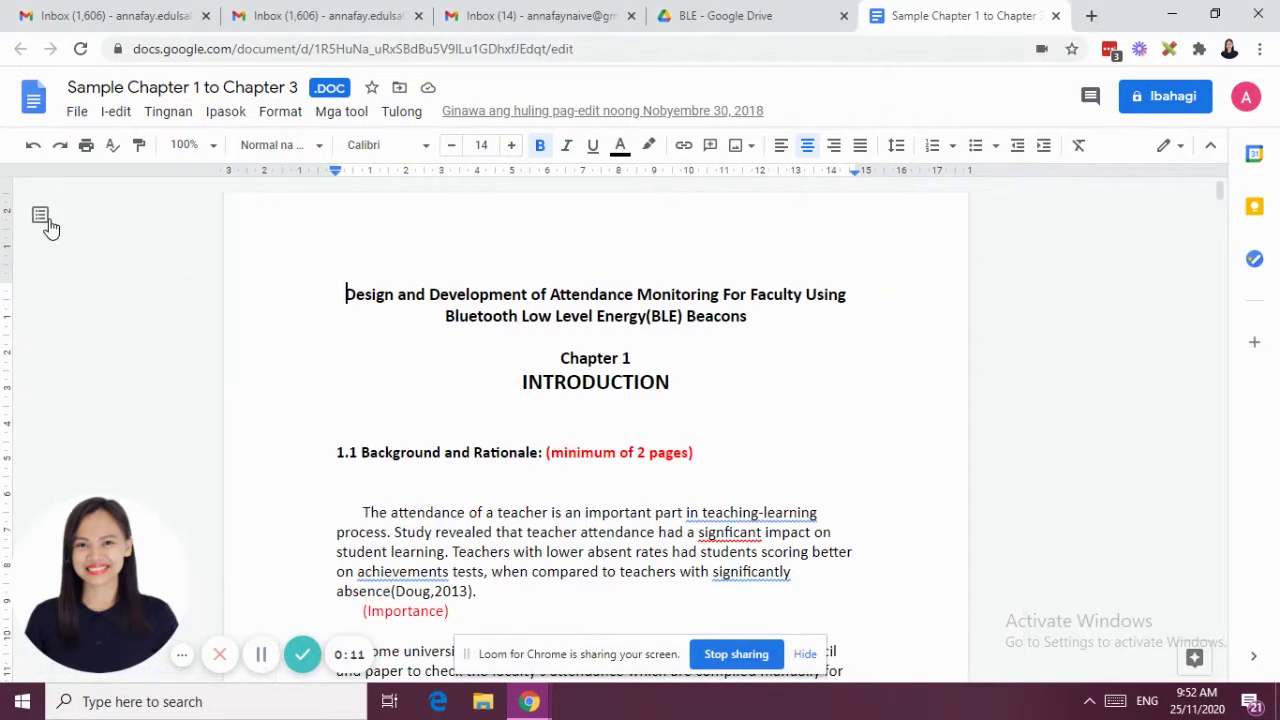
{"action": "left_click", "coordinate": [738, 316]}
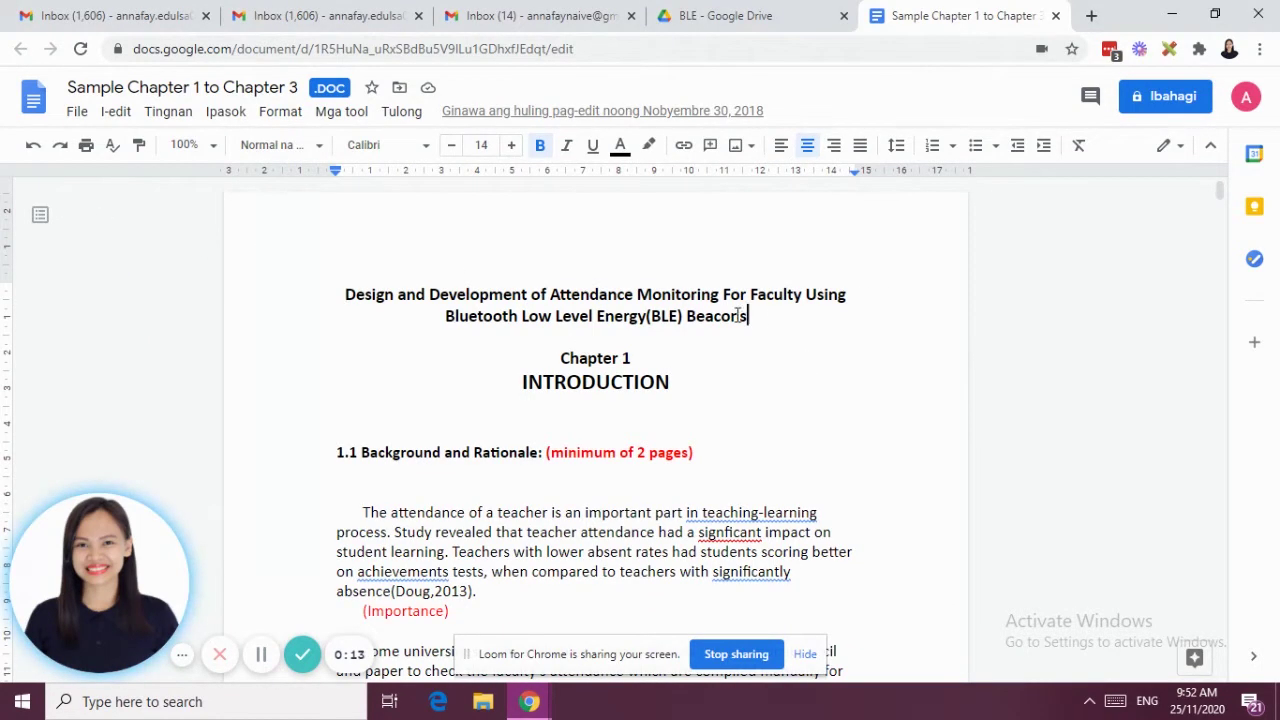
{"action": "left_click_drag", "start_coordinate": [738, 316], "coordinate": [356, 282]}
{"action": "left_click", "coordinate": [466, 337]}
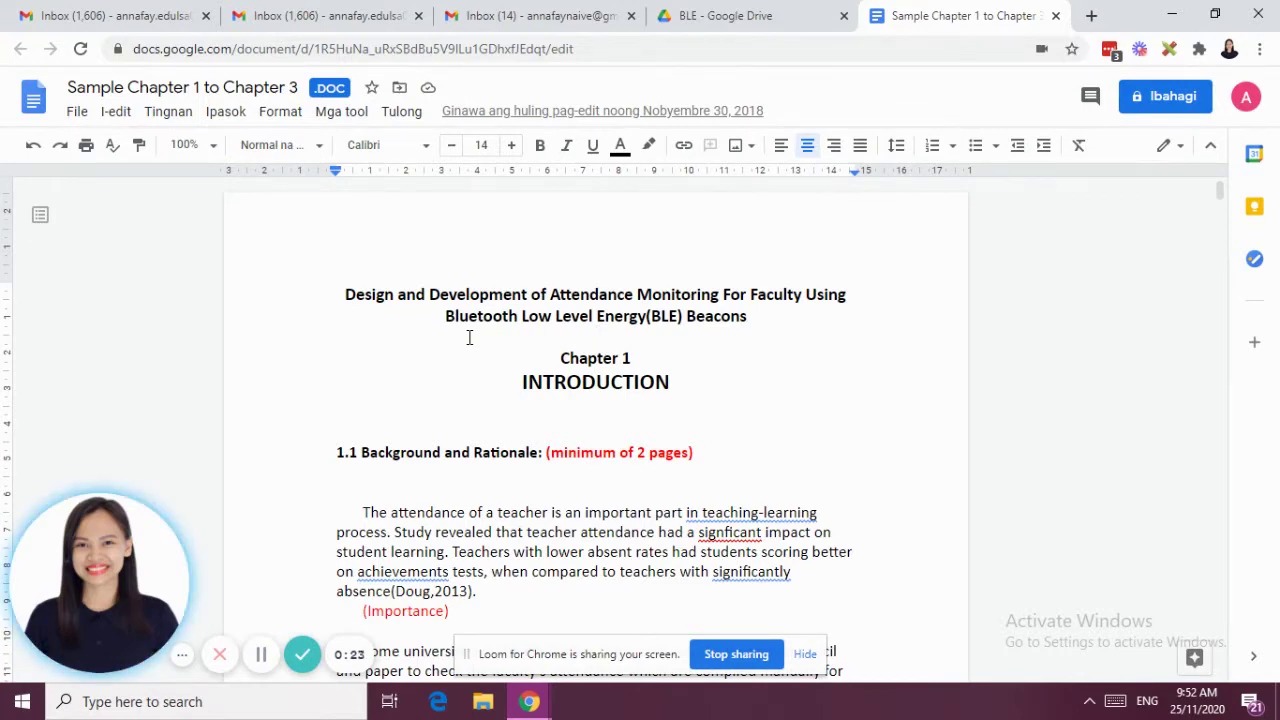
{"action": "left_click", "coordinate": [258, 660]}
{"action": "left_click", "coordinate": [258, 662]}
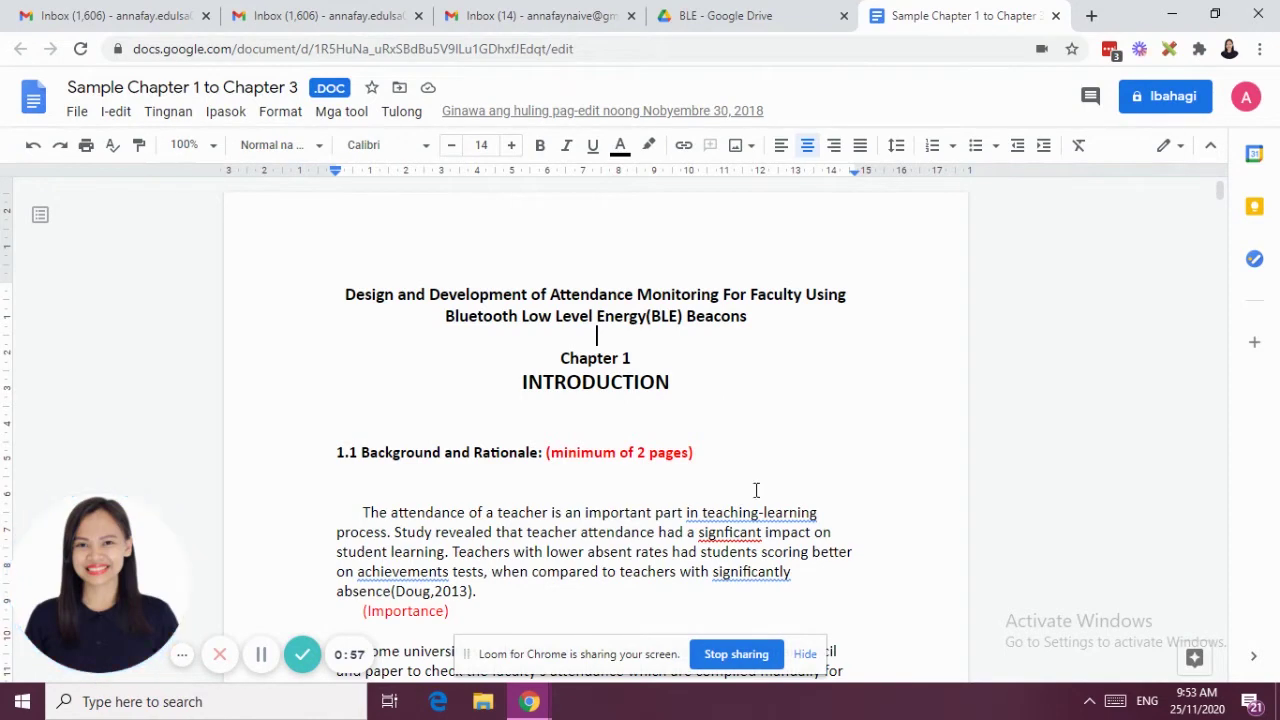
Select the Chapter 1 INTRODUCTION heading to point it out, then clear the selection above section 1.1
{"action": "scroll", "coordinate": [651, 420], "scroll_direction": "down", "scroll_amount": 2}
{"action": "scroll", "coordinate": [600, 340], "scroll_direction": "up", "scroll_amount": 1}
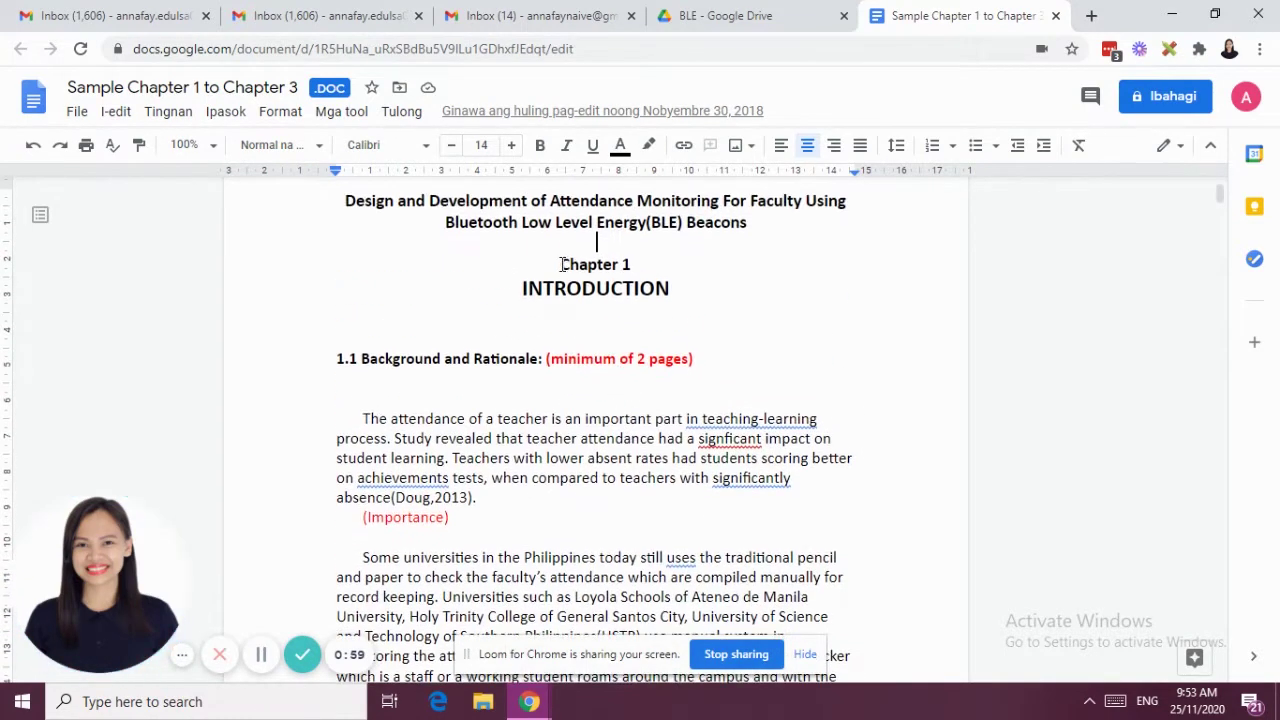
{"action": "left_click_drag", "start_coordinate": [561, 264], "coordinate": [521, 289]}
{"action": "left_click", "coordinate": [684, 286]}
{"action": "left_click", "coordinate": [645, 272]}
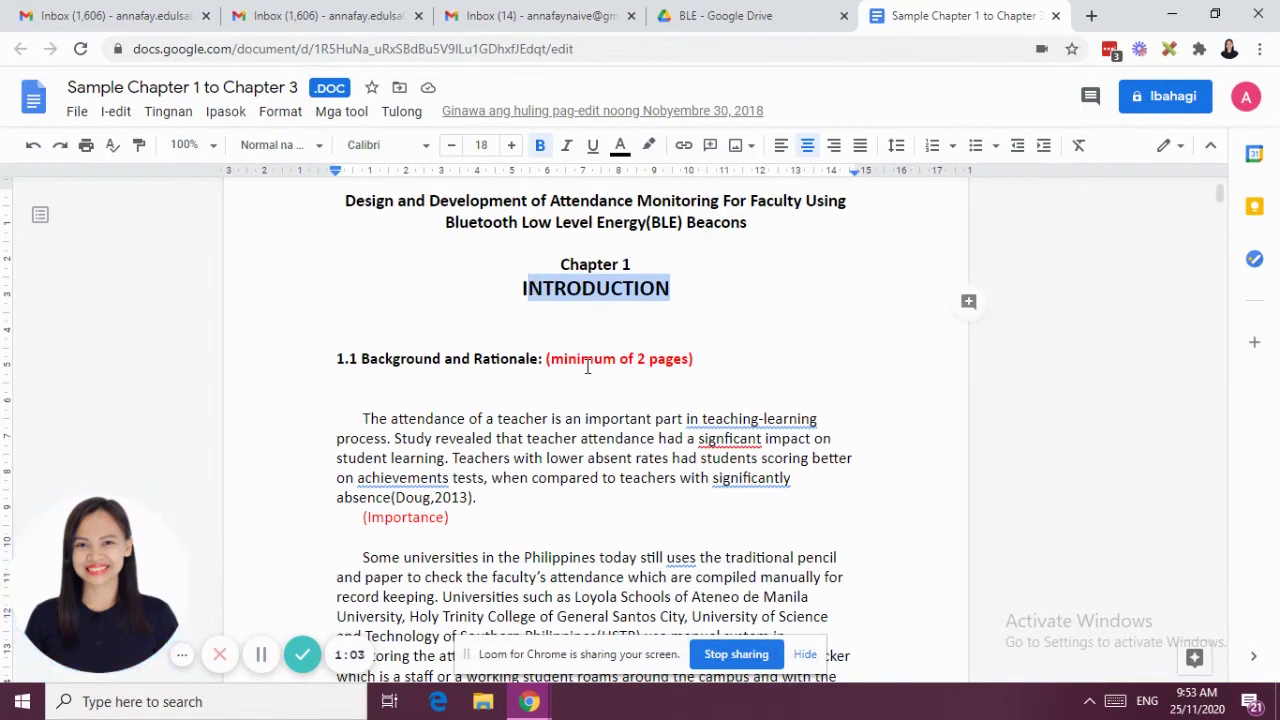
{"action": "left_click", "coordinate": [572, 331]}
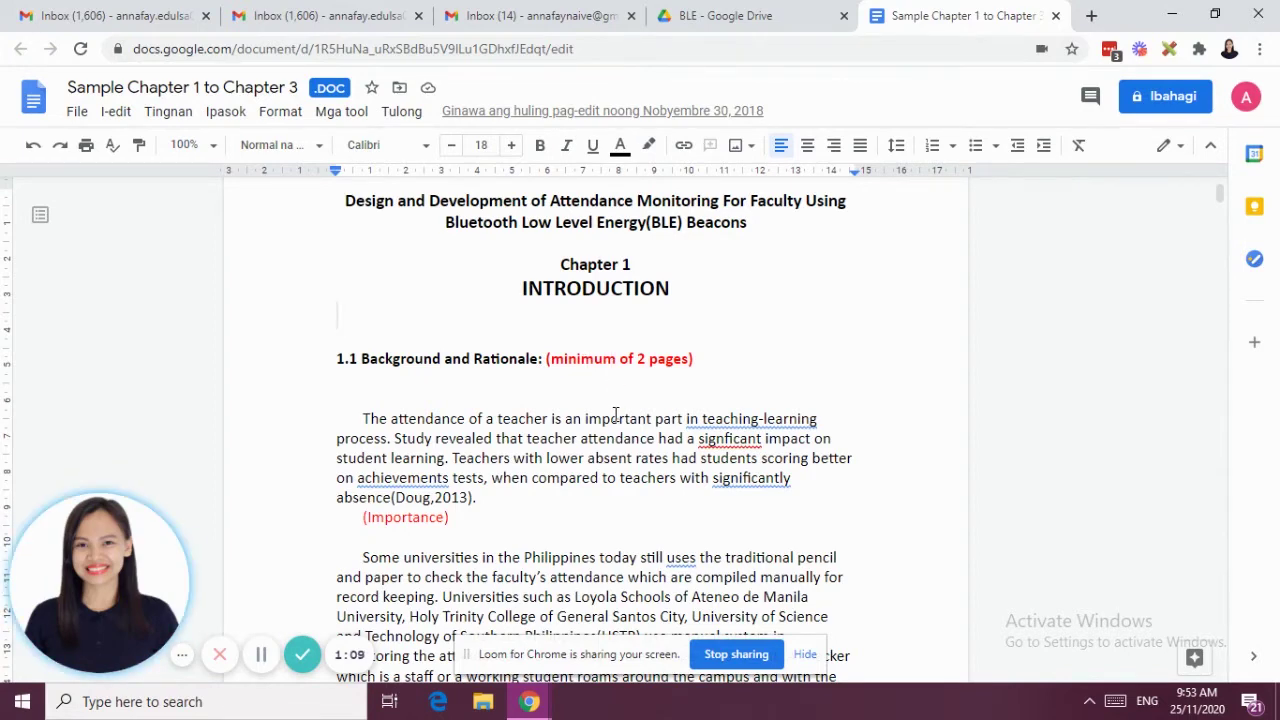
Select the first Background and Rationale paragraph, the one marked (Importance), to review it
{"action": "scroll", "coordinate": [615, 415], "scroll_direction": "down", "scroll_amount": 1}
{"action": "left_click_drag", "start_coordinate": [362, 325], "coordinate": [511, 405]}
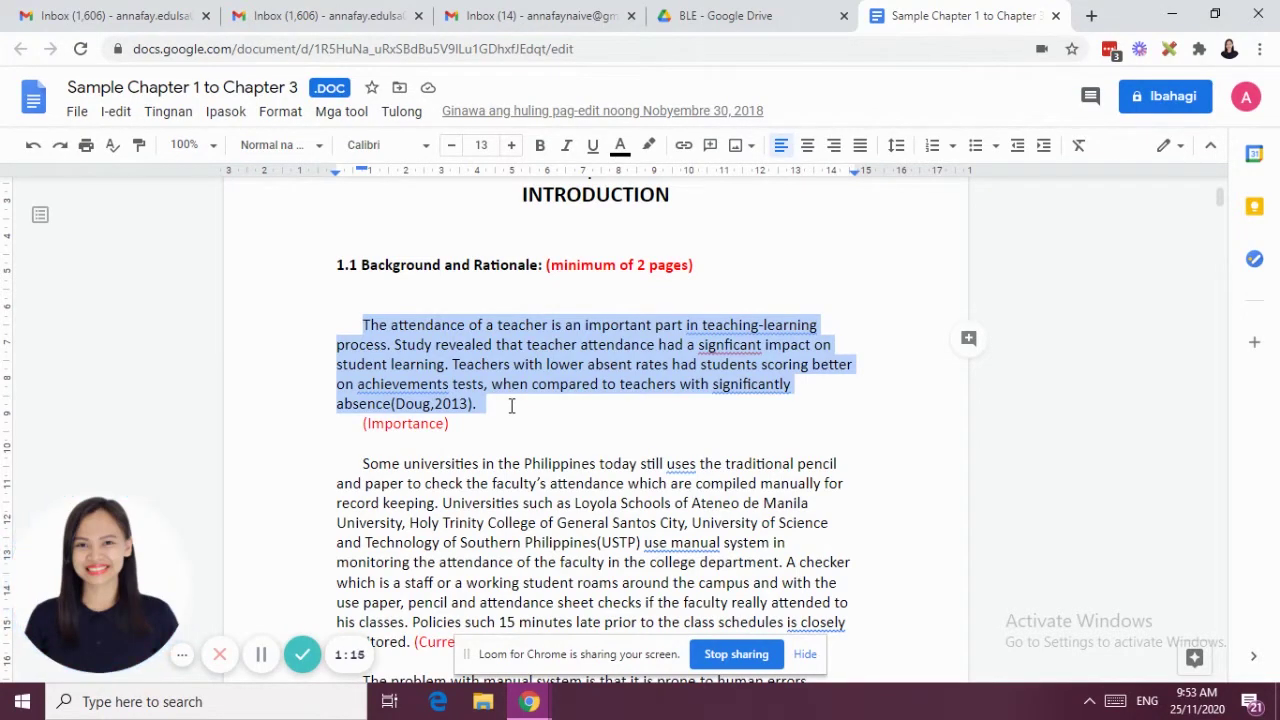
{"action": "scroll", "coordinate": [511, 405], "scroll_direction": "down", "scroll_amount": 2}
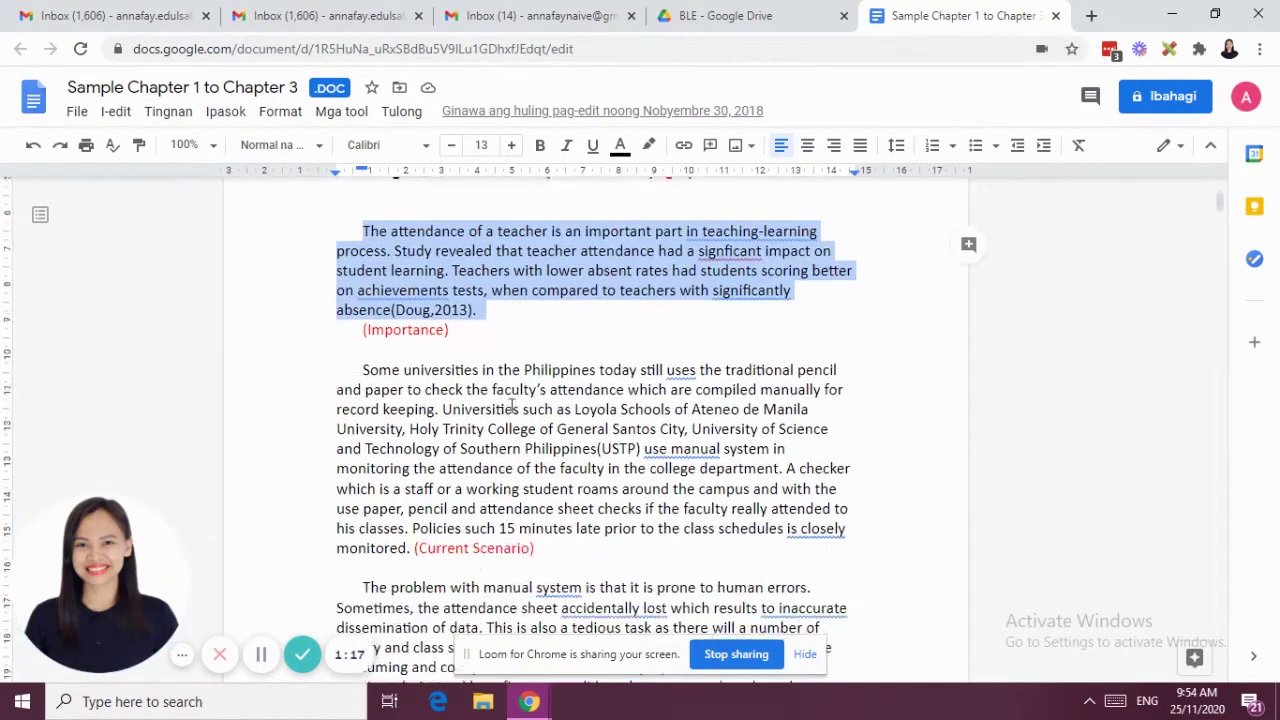
Review the (Current Scenario) paragraph by selecting it, then its phrase about using a manual system to monitor attendance
{"action": "scroll", "coordinate": [511, 405], "scroll_direction": "up", "scroll_amount": 1}
{"action": "scroll", "coordinate": [513, 405], "scroll_direction": "down", "scroll_amount": 1}
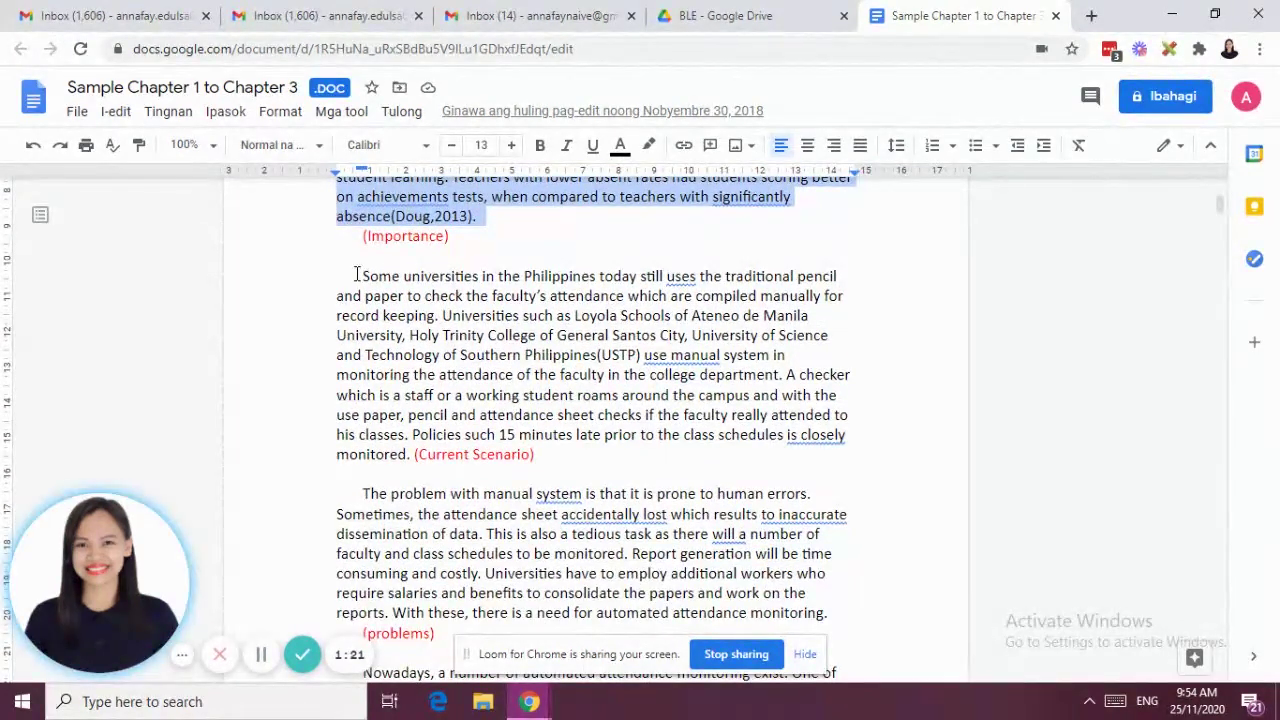
{"action": "left_click_drag", "start_coordinate": [358, 273], "coordinate": [544, 432]}
{"action": "left_click", "coordinate": [559, 458]}
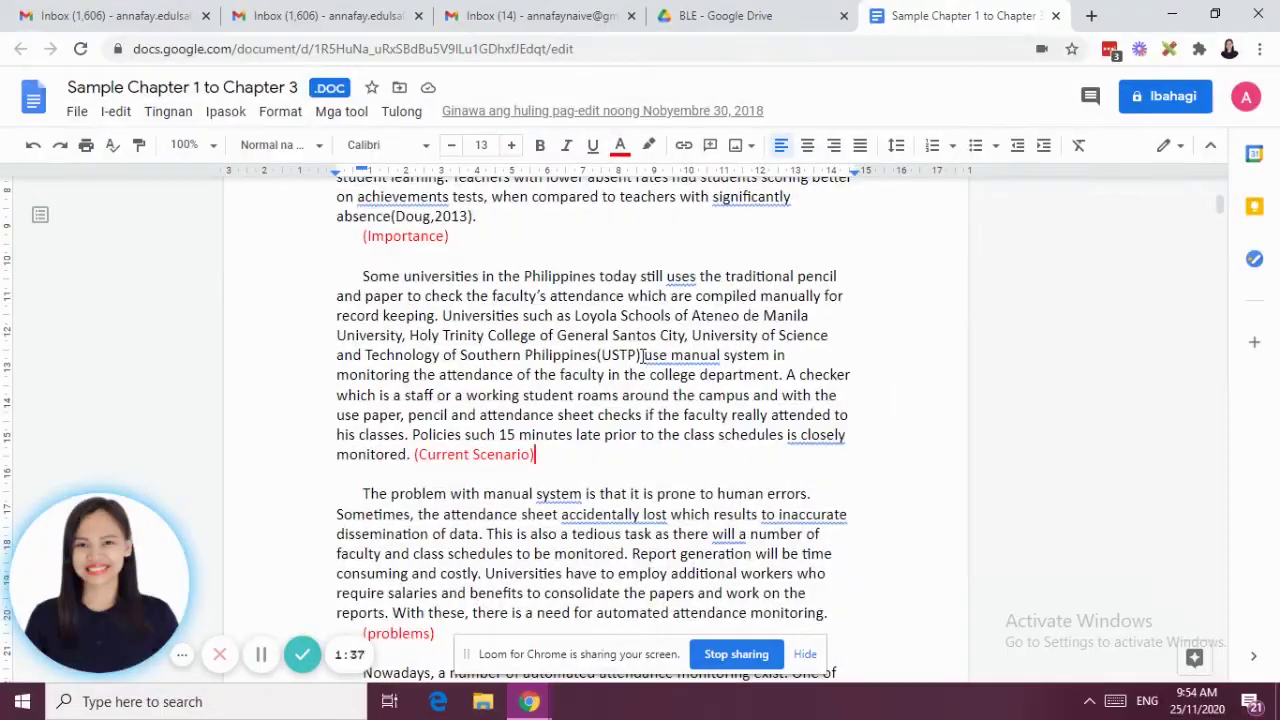
{"action": "left_click_drag", "start_coordinate": [641, 355], "coordinate": [791, 378]}
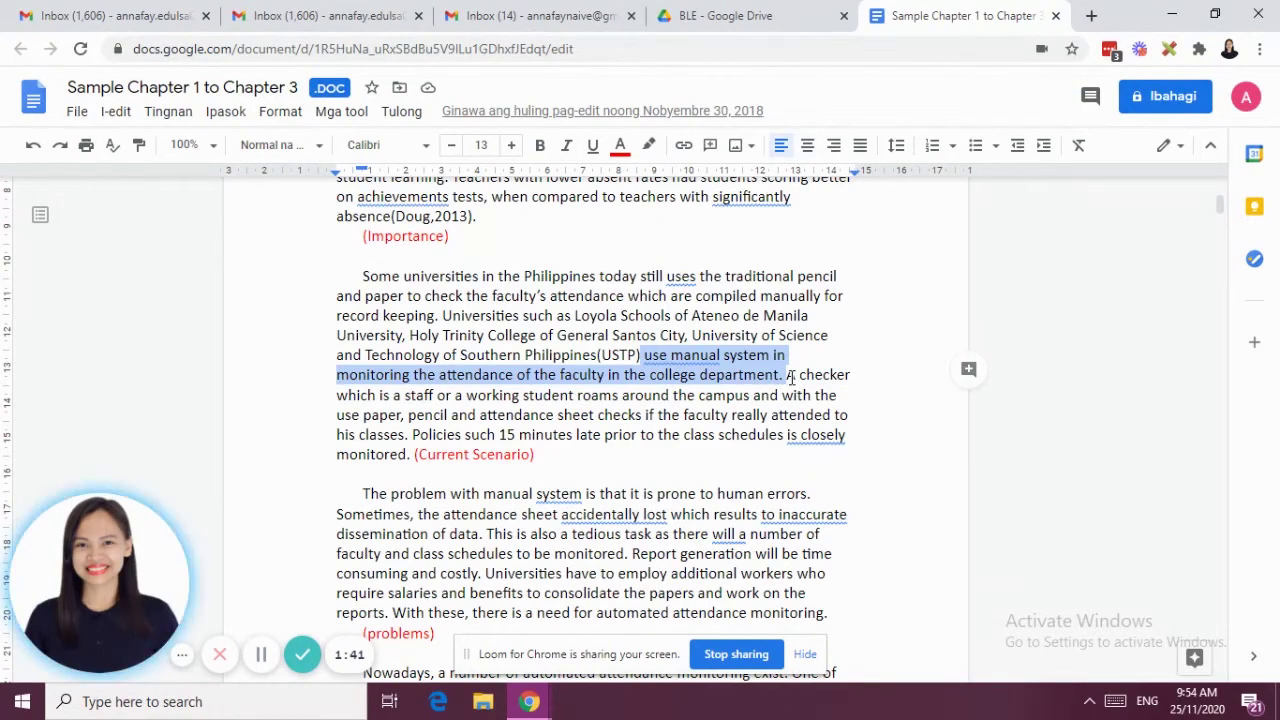
{"action": "left_click", "coordinate": [790, 378]}
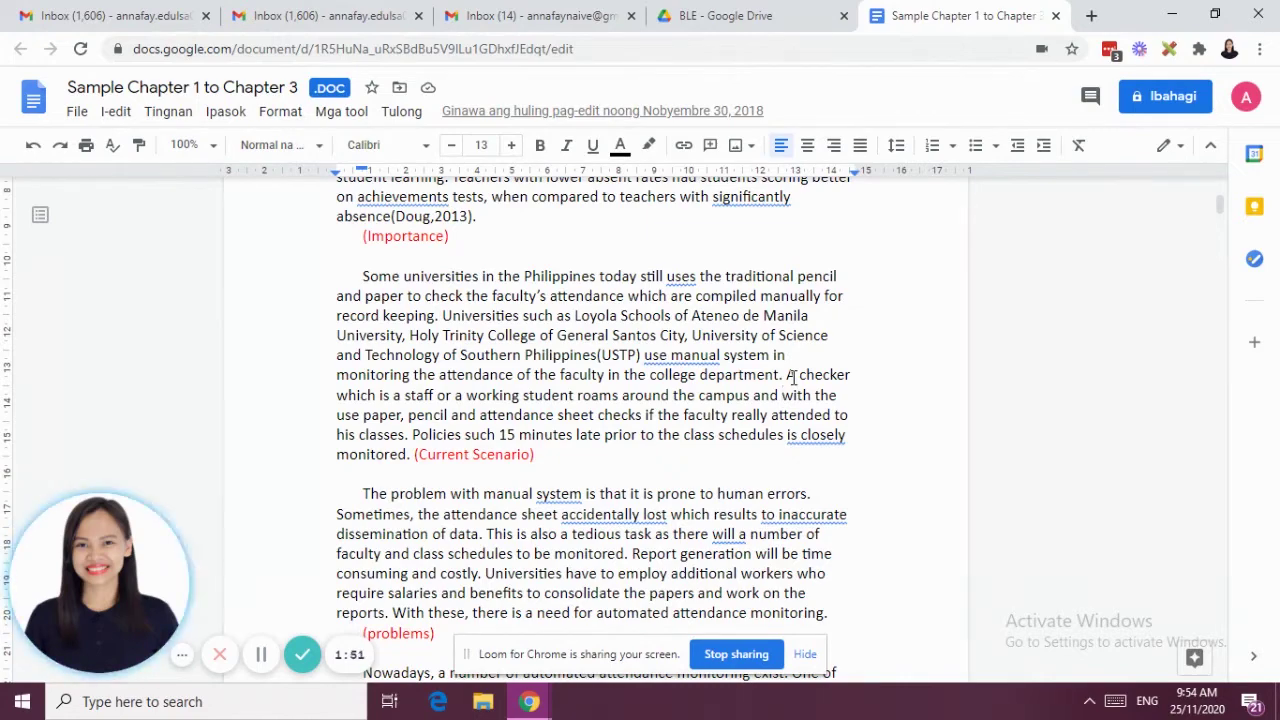
Select the paragraph on manual system errors, marked (problems), for review and then deselect it
{"action": "scroll", "coordinate": [592, 453], "scroll_direction": "down", "scroll_amount": 4}
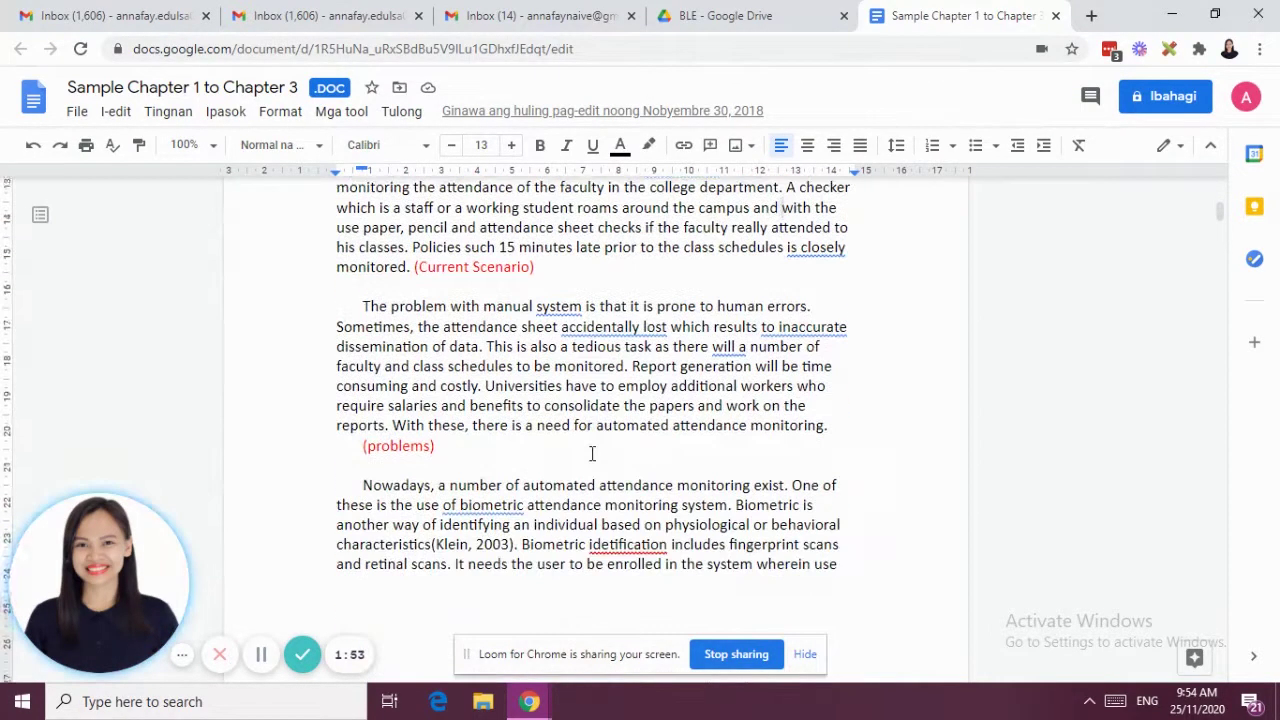
{"action": "left_click_drag", "start_coordinate": [346, 305], "coordinate": [470, 428]}
{"action": "left_click", "coordinate": [494, 443]}
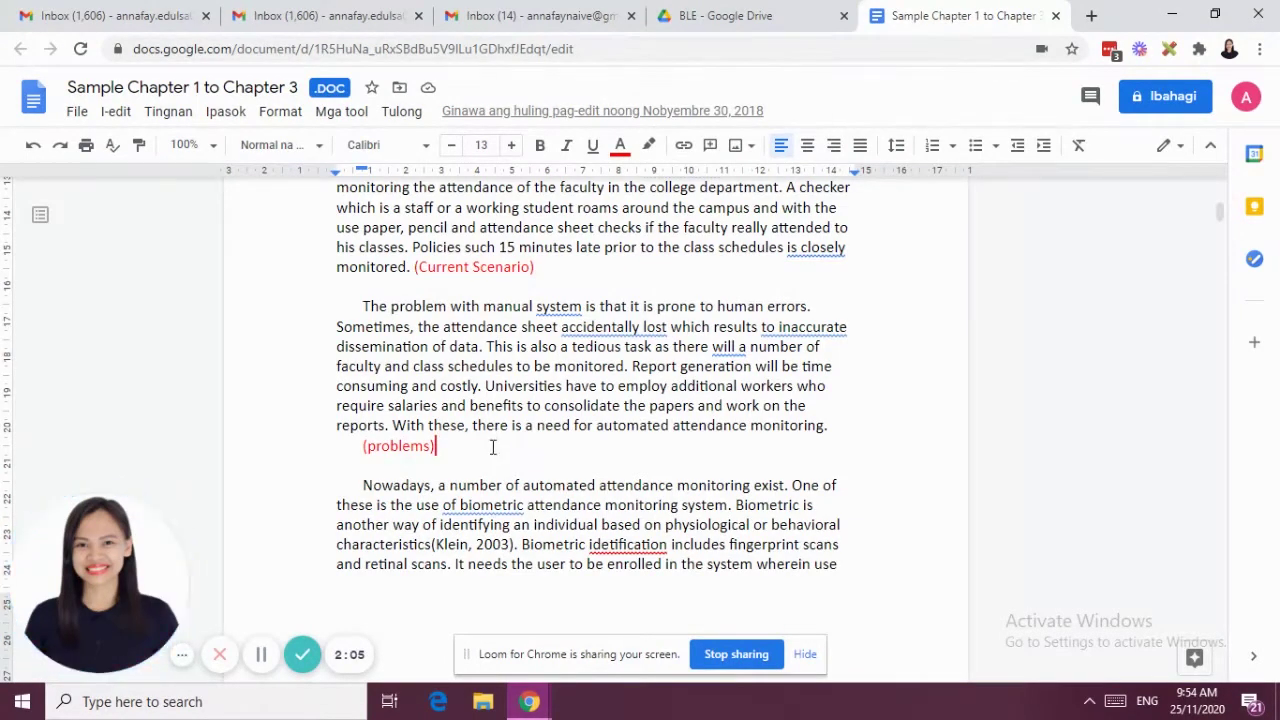
Select the start of the paragraph on biometric attendance monitoring and read its continuation on the following page
{"action": "scroll", "coordinate": [516, 440], "scroll_direction": "down", "scroll_amount": 3}
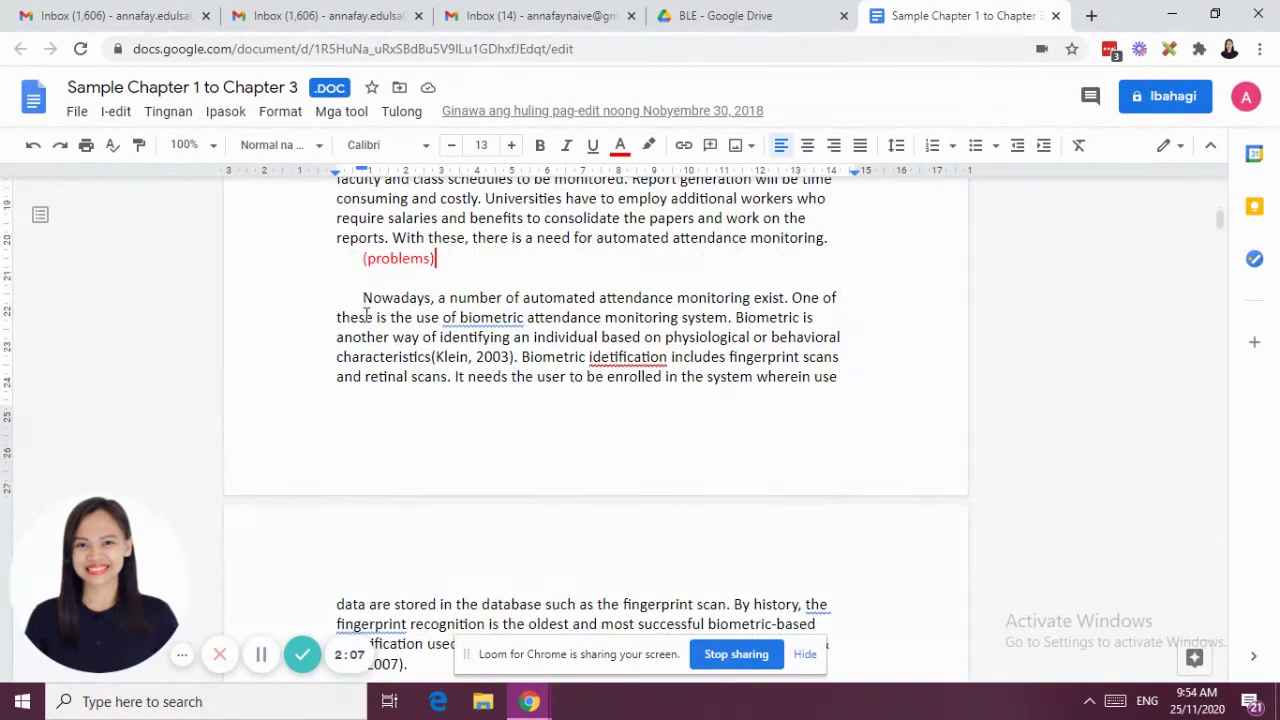
{"action": "left_click_drag", "start_coordinate": [362, 298], "coordinate": [618, 482]}
{"action": "scroll", "coordinate": [620, 485], "scroll_direction": "down", "scroll_amount": 3}
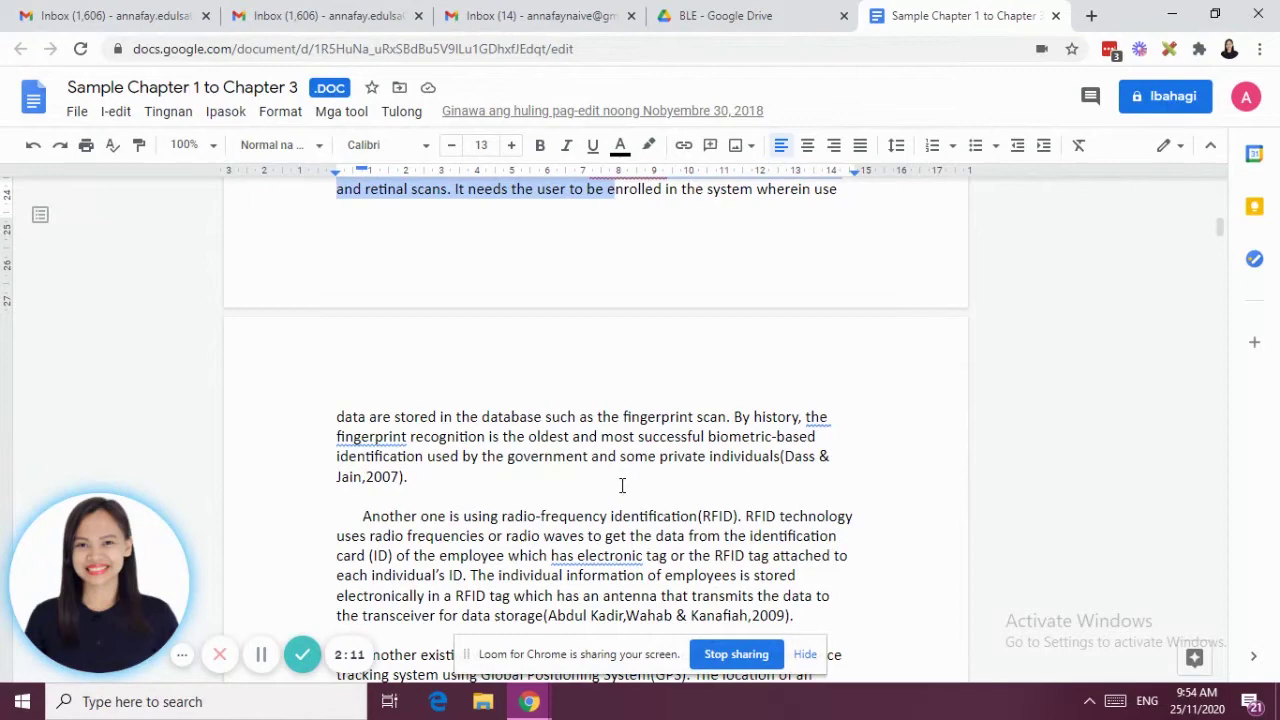
{"action": "scroll", "coordinate": [622, 485], "scroll_direction": "up", "scroll_amount": 3}
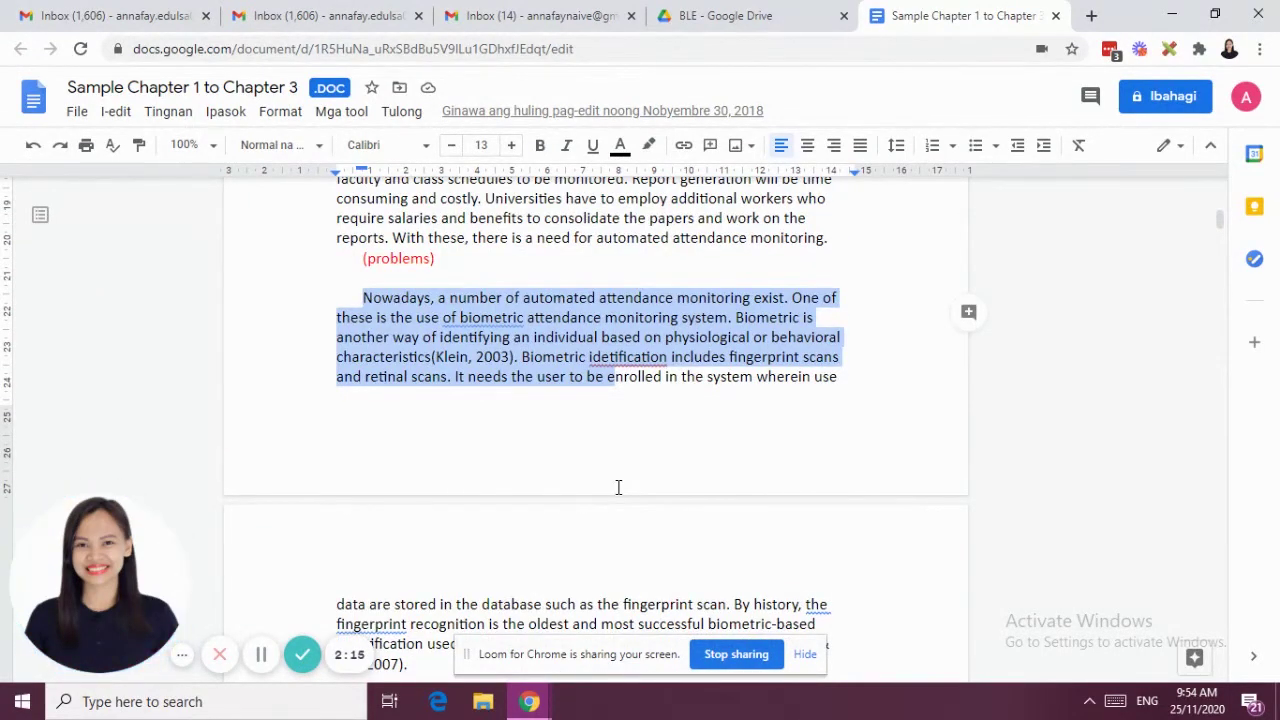
{"action": "scroll", "coordinate": [618, 487], "scroll_direction": "down", "scroll_amount": 2}
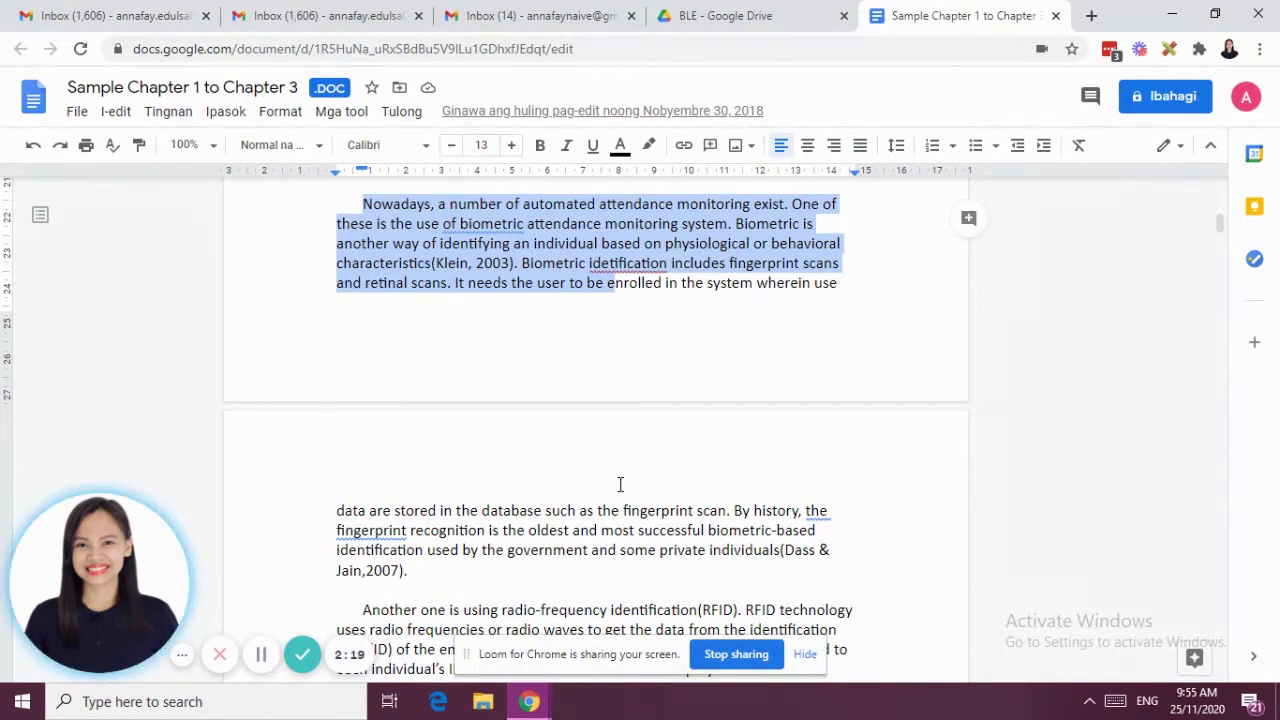
Select the RFID and GPS attendance paragraphs together for review, then clear the selection
{"action": "scroll", "coordinate": [620, 484], "scroll_direction": "down", "scroll_amount": 6}
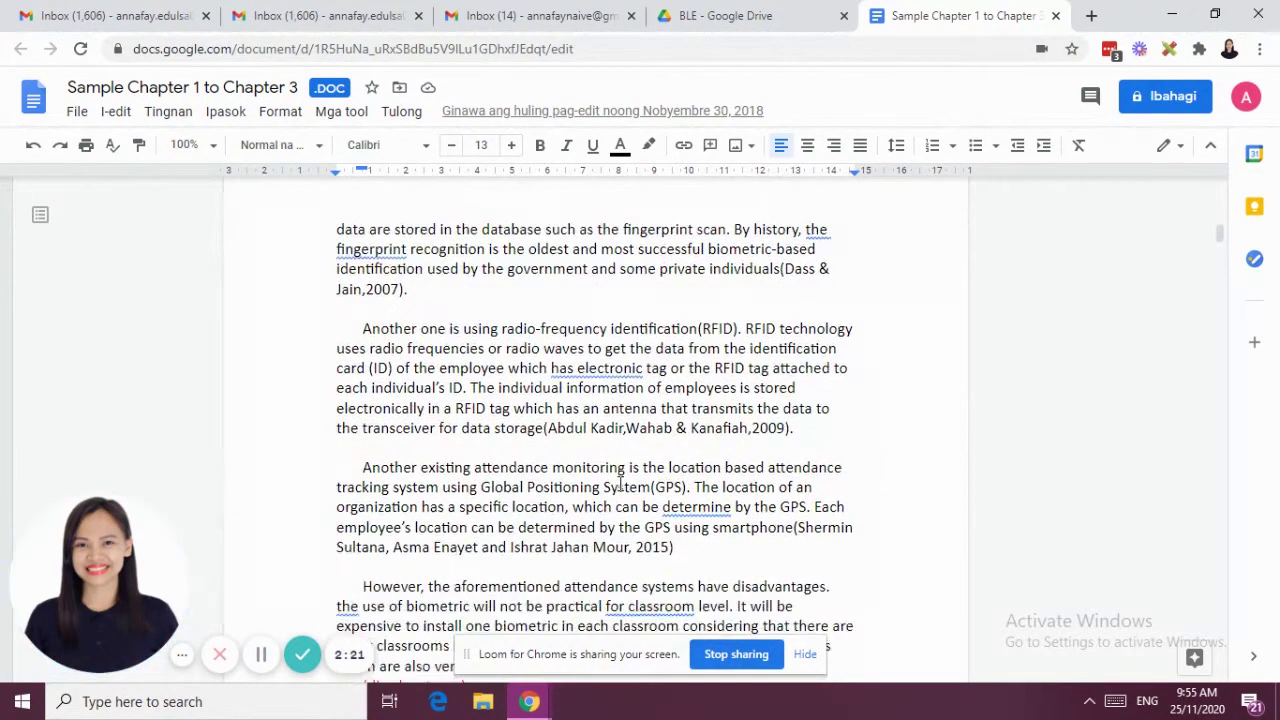
{"action": "scroll", "coordinate": [620, 484], "scroll_direction": "down", "scroll_amount": 2}
{"action": "left_click_drag", "start_coordinate": [362, 236], "coordinate": [668, 476]}
{"action": "key", "text": "Right"}
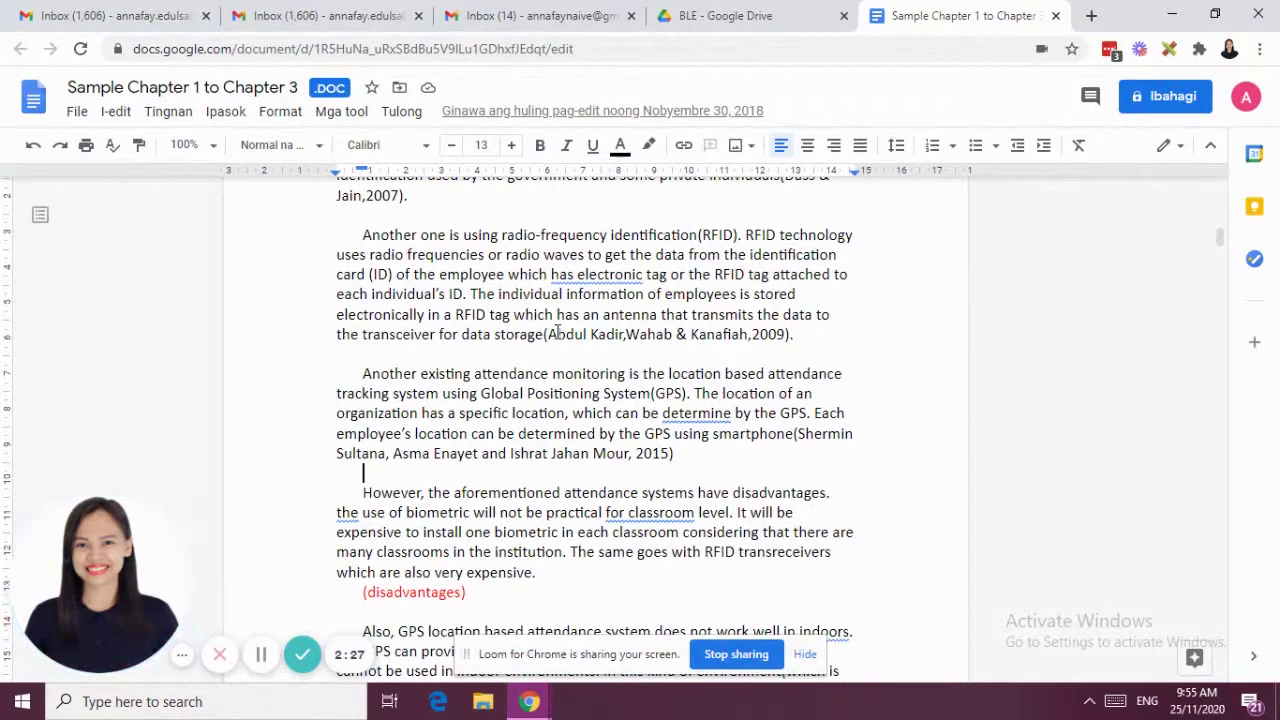
Select the in-text citation ending the RFID paragraph to point it out, then deselect it
{"action": "left_click_drag", "start_coordinate": [796, 334], "coordinate": [546, 334]}
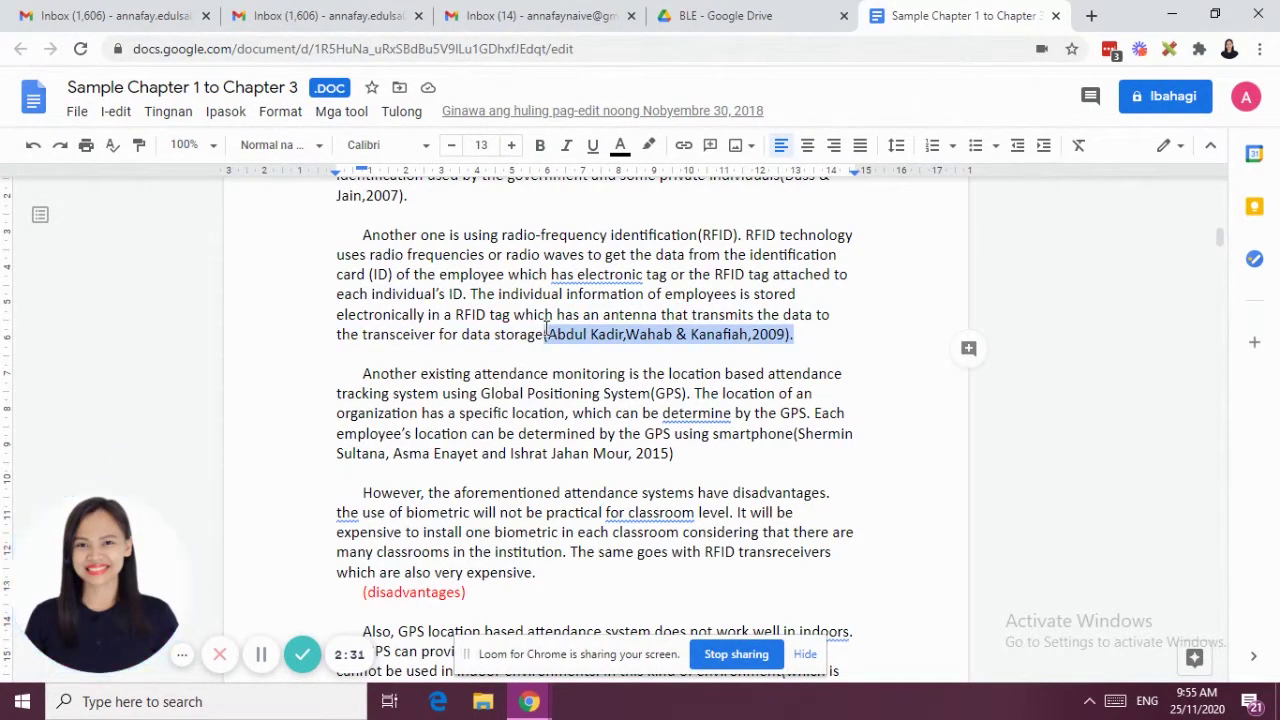
{"action": "left_click", "coordinate": [584, 361]}
{"action": "left_click_drag", "start_coordinate": [546, 334], "coordinate": [764, 363]}
{"action": "left_click", "coordinate": [778, 354]}
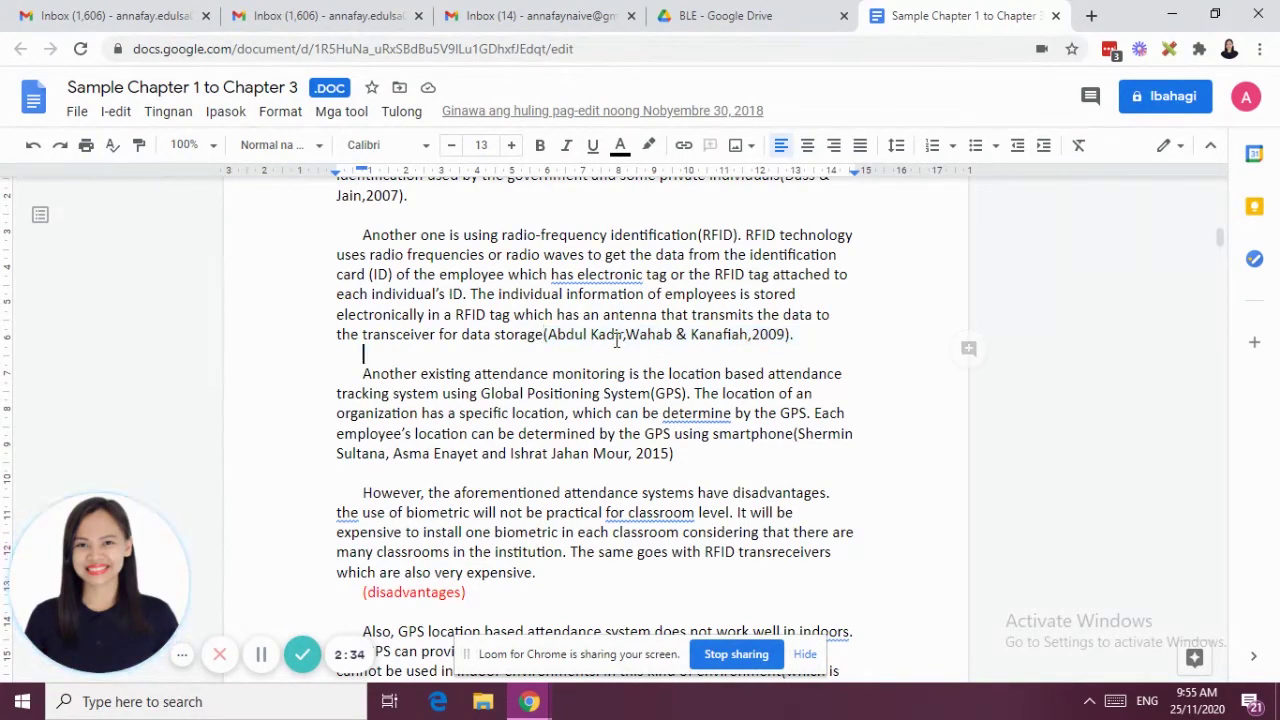
Select the last line of the 2015 in-text citation ending the GPS paragraph, then deselect it
{"action": "double_click", "coordinate": [643, 463]}
{"action": "scroll", "coordinate": [677, 441], "scroll_direction": "up", "scroll_amount": 1}
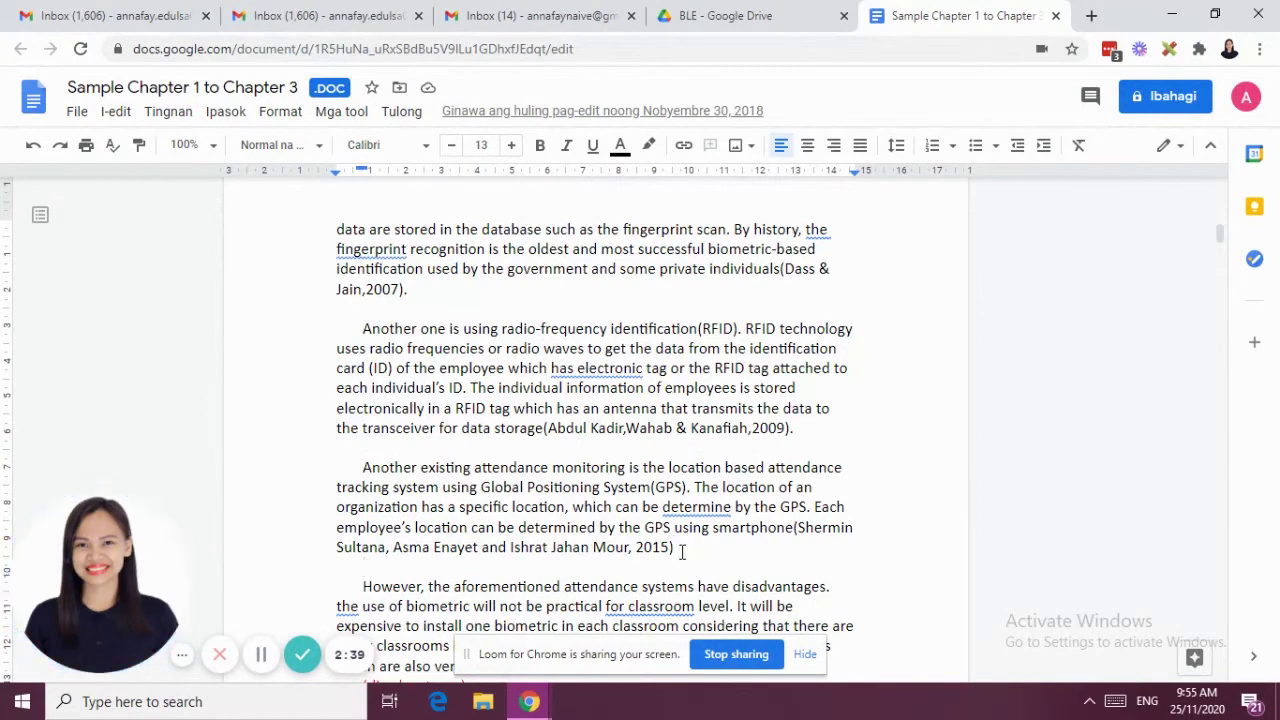
{"action": "left_click_drag", "start_coordinate": [675, 547], "coordinate": [330, 543]}
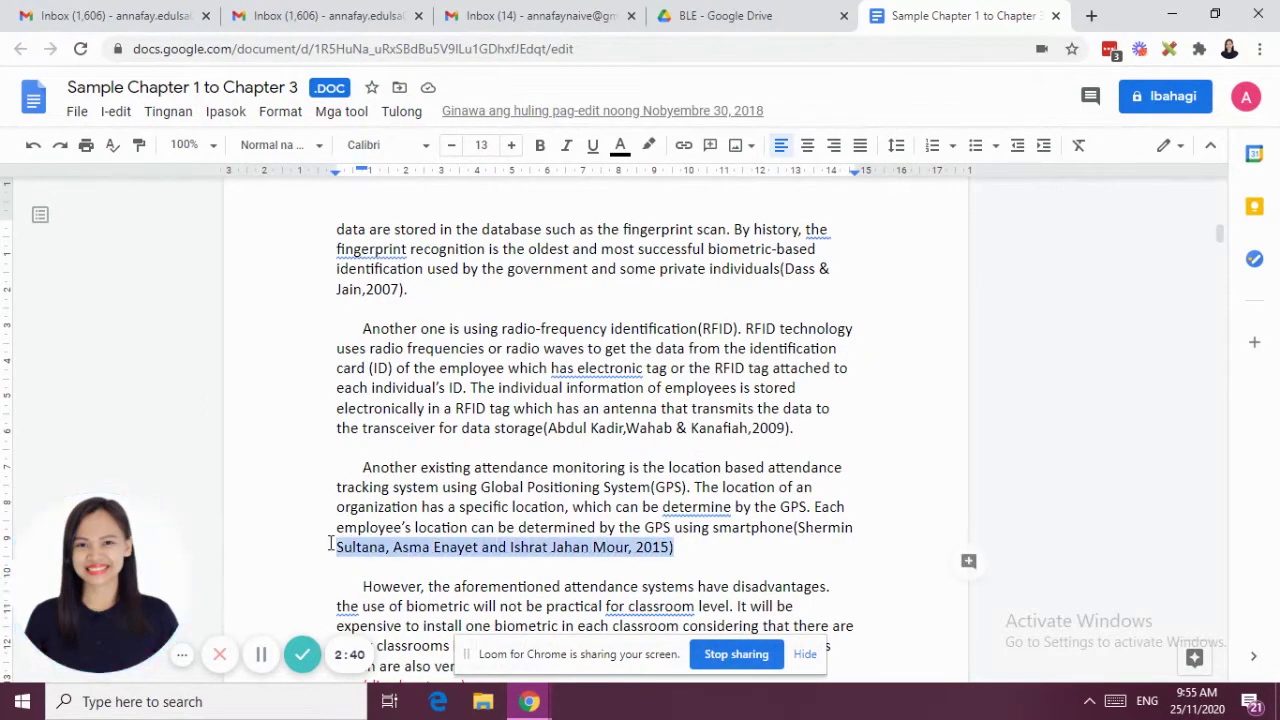
{"action": "left_click", "coordinate": [662, 552]}
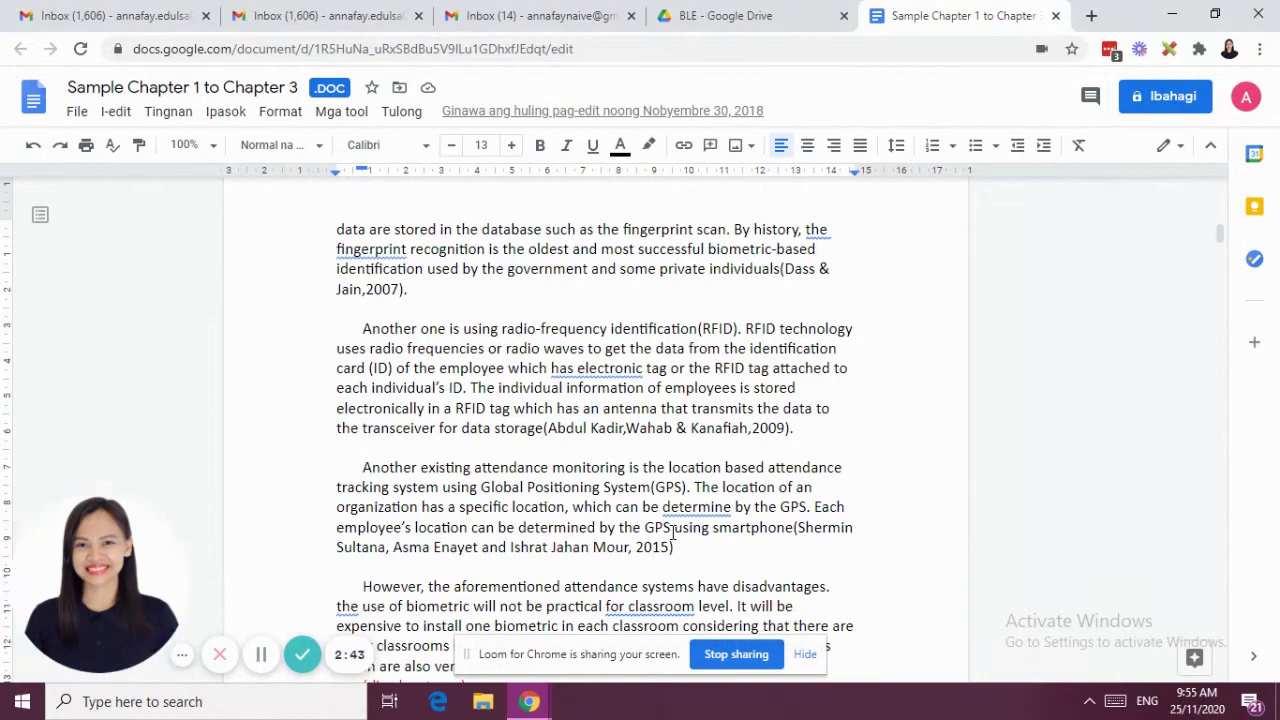
Select the two paragraphs marked (disadvantages), on biometric and RFID cost and on indoor GPS limits, one after the other
{"action": "scroll", "coordinate": [674, 530], "scroll_direction": "down", "scroll_amount": 2}
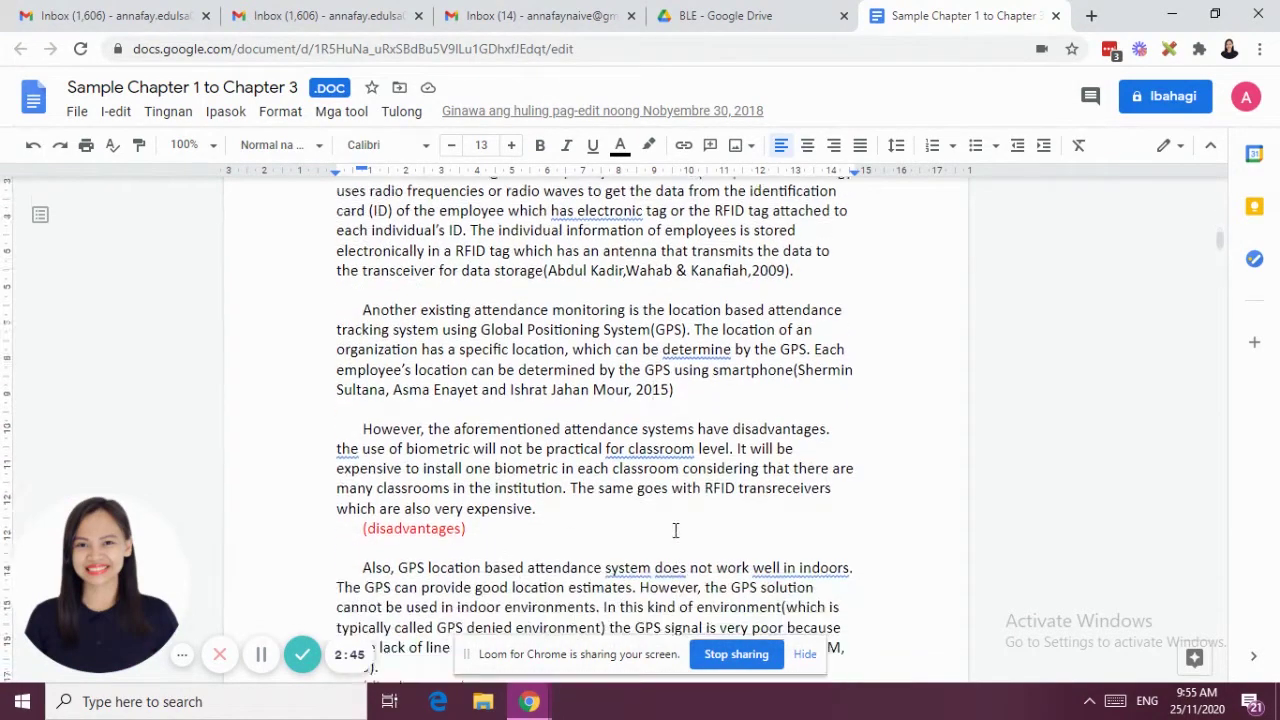
{"action": "left_click_drag", "start_coordinate": [334, 400], "coordinate": [538, 478]}
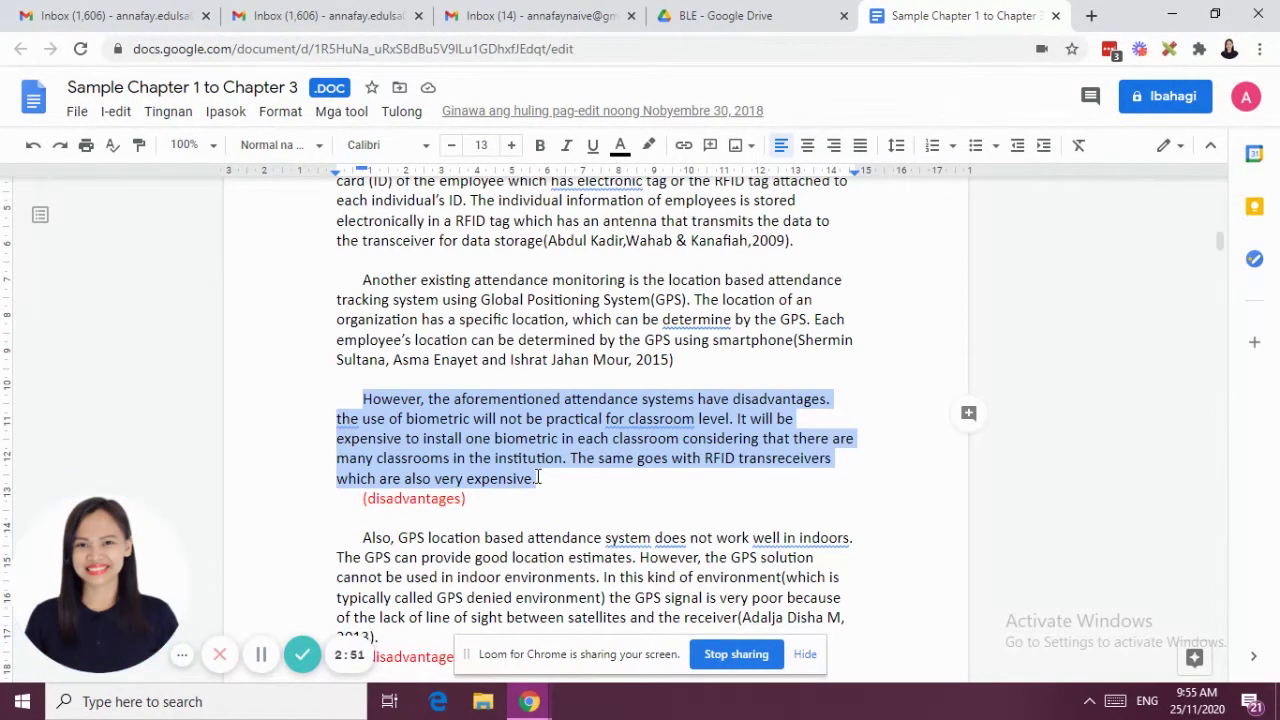
{"action": "scroll", "coordinate": [534, 477], "scroll_direction": "down", "scroll_amount": 2}
{"action": "left_click_drag", "start_coordinate": [362, 350], "coordinate": [506, 466]}
{"action": "scroll", "coordinate": [510, 468], "scroll_direction": "down", "scroll_amount": 2}
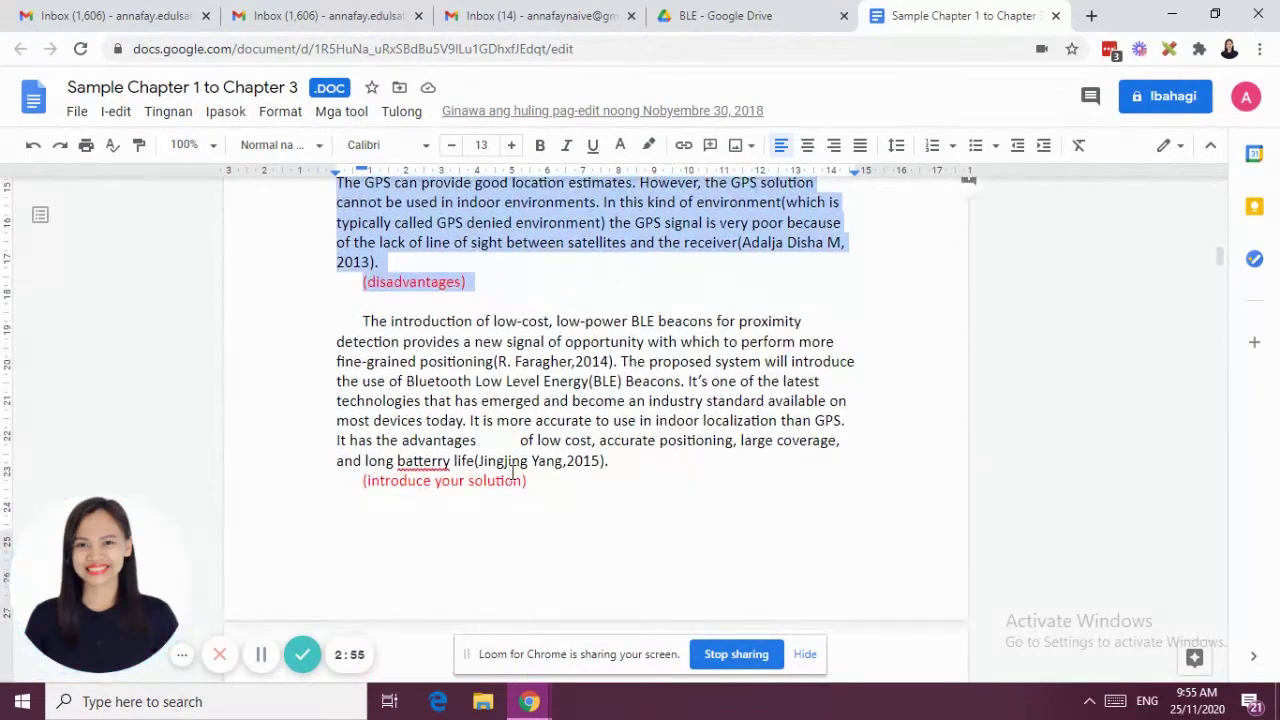
Examine the BLE beacon solution and proposed system paragraphs, and place the cursor after the (introduce your solution) note
{"action": "scroll", "coordinate": [572, 528], "scroll_direction": "down", "scroll_amount": 4}
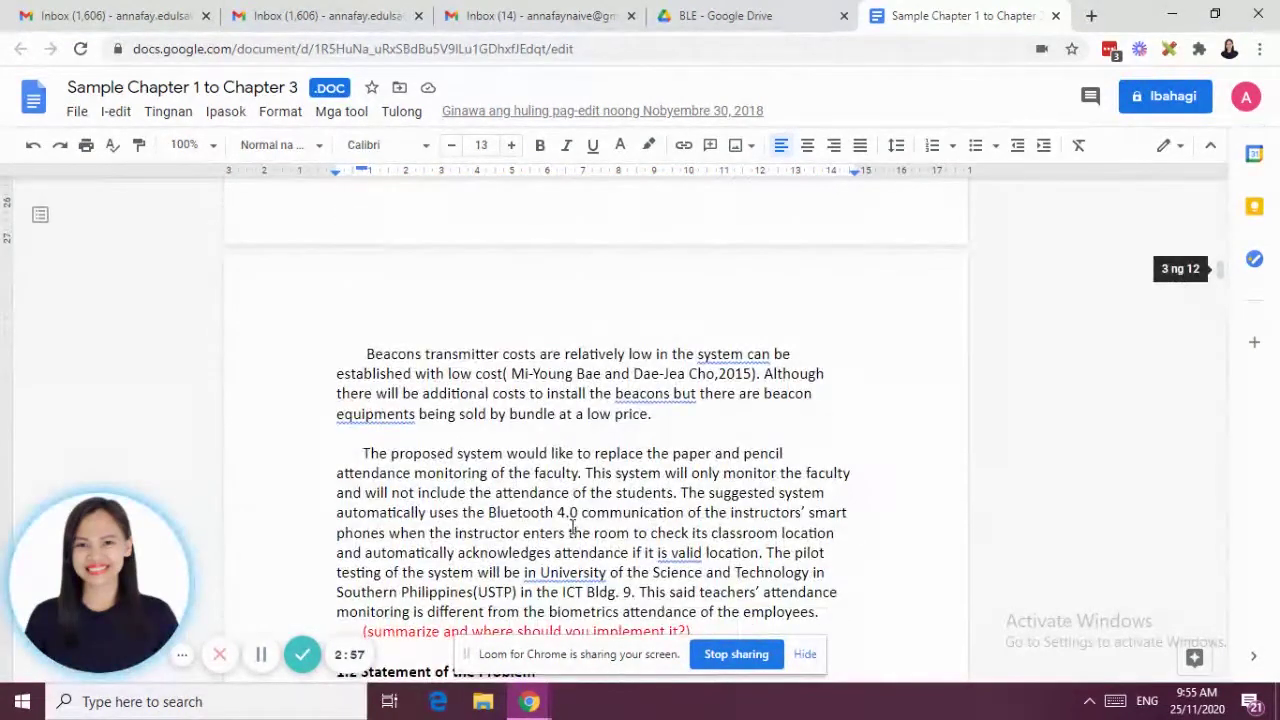
{"action": "scroll", "coordinate": [571, 515], "scroll_direction": "down", "scroll_amount": 1}
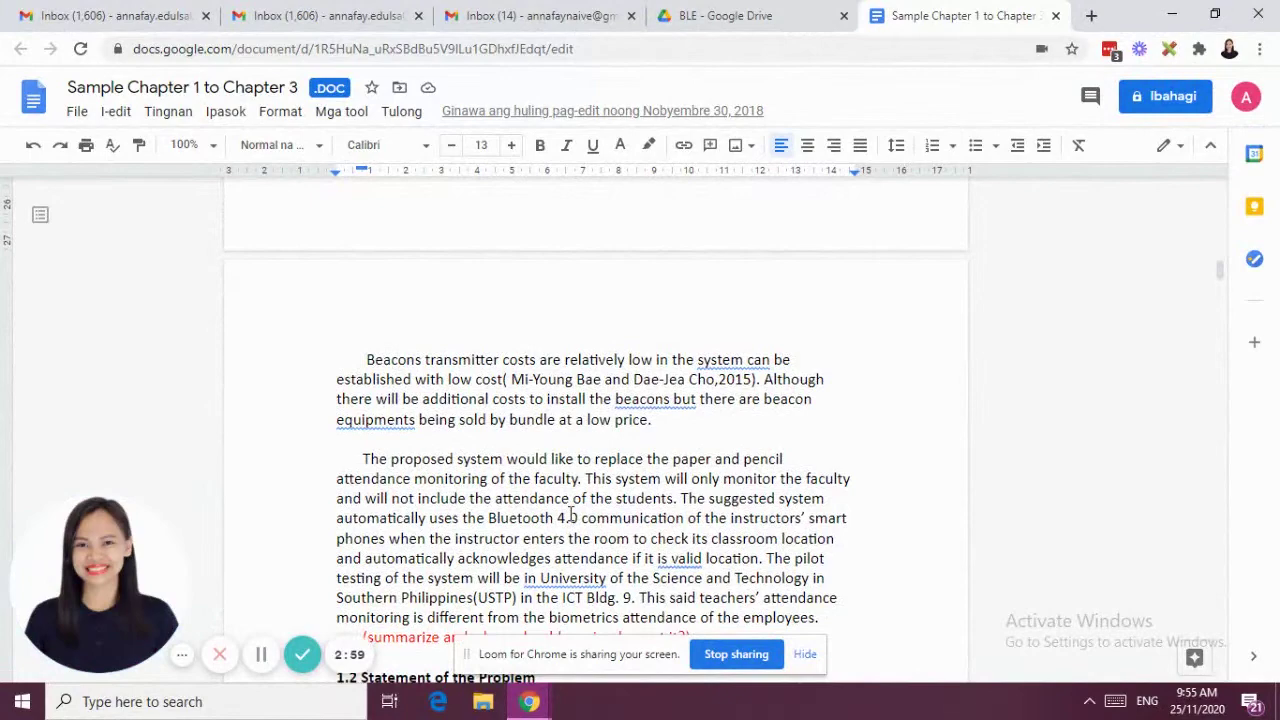
{"action": "scroll", "coordinate": [570, 513], "scroll_direction": "up", "scroll_amount": 4}
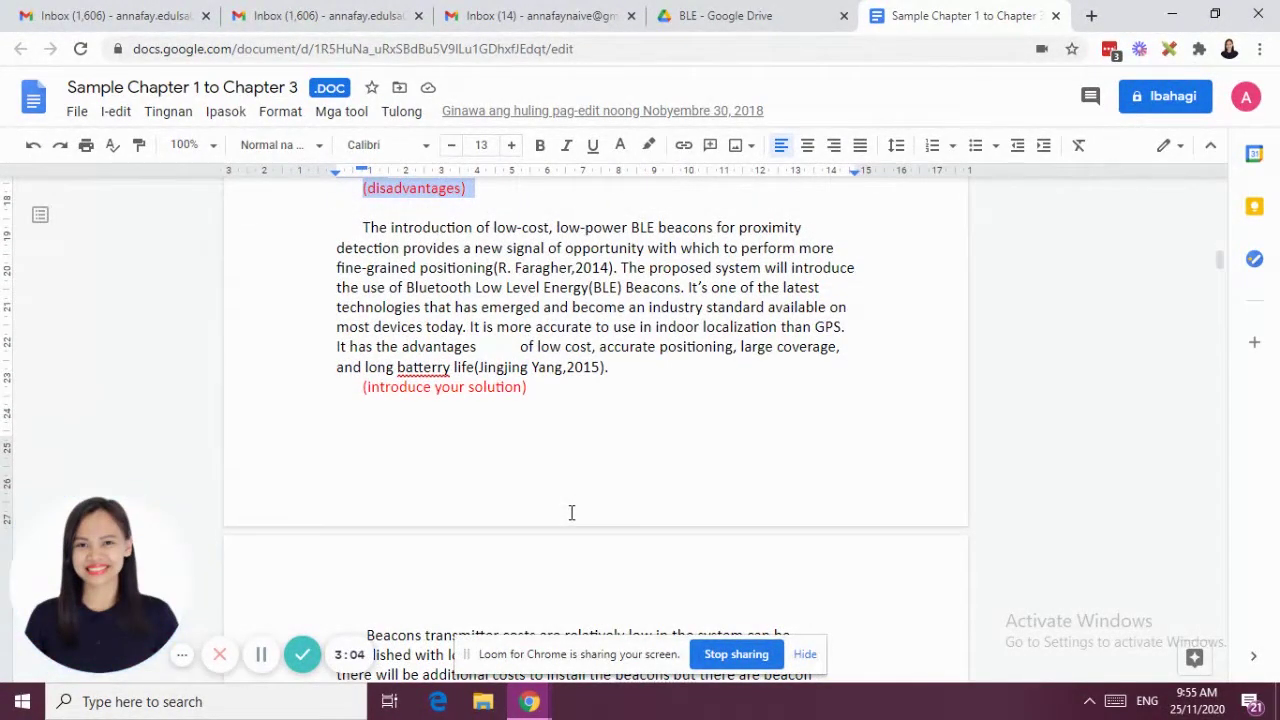
{"action": "scroll", "coordinate": [571, 512], "scroll_direction": "down", "scroll_amount": 2}
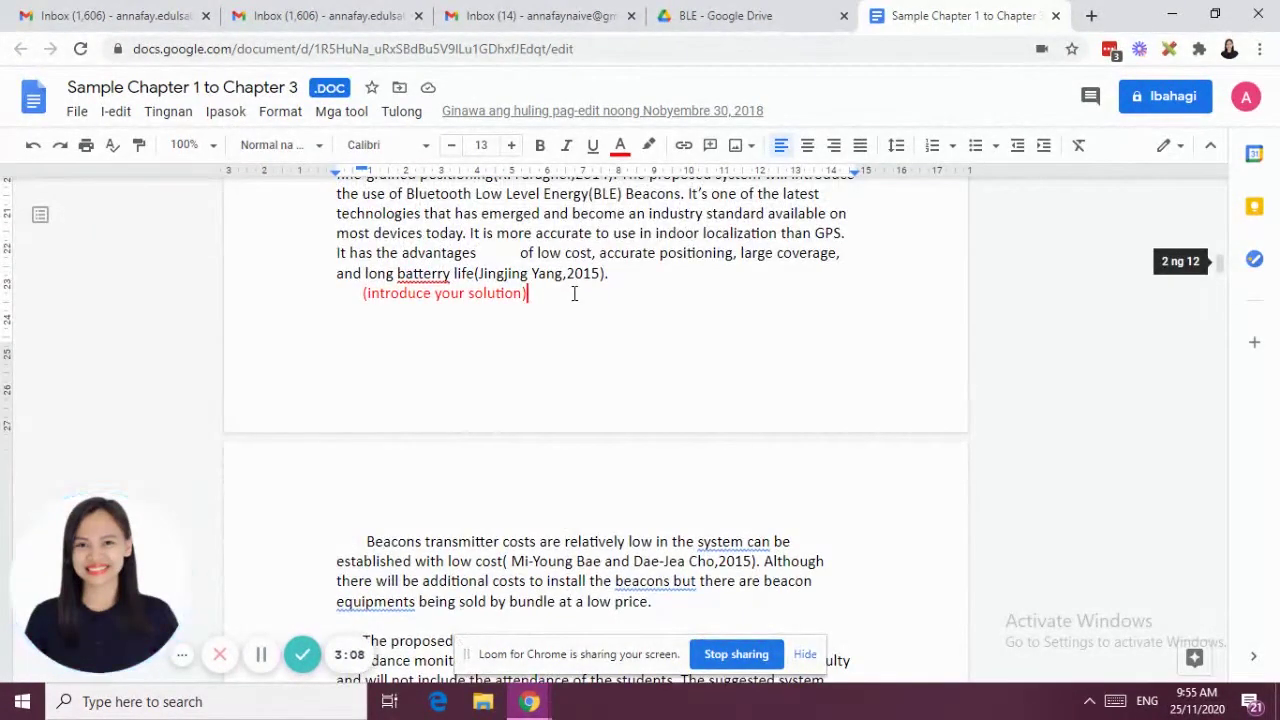
{"action": "left_click", "coordinate": [574, 293]}
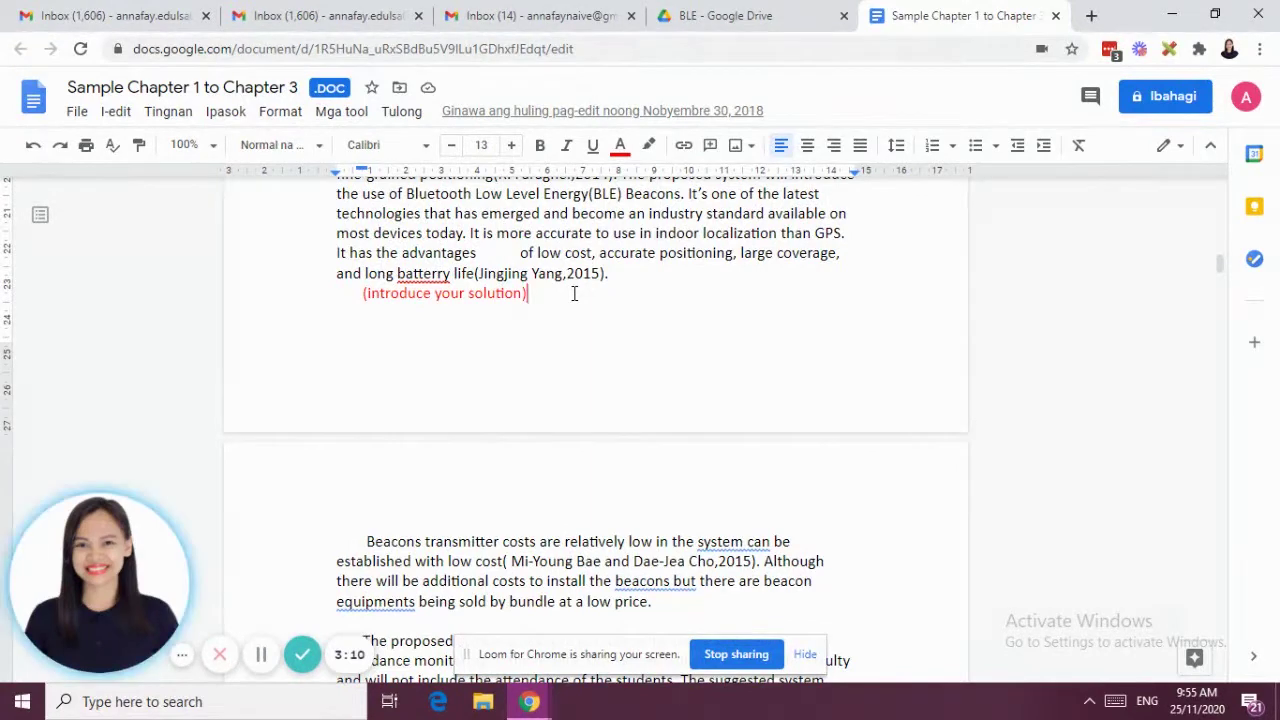
Search Google for "BLE becons" in a new browser tab and show the image results for BLE beacons
{"action": "left_click", "coordinate": [1091, 15]}
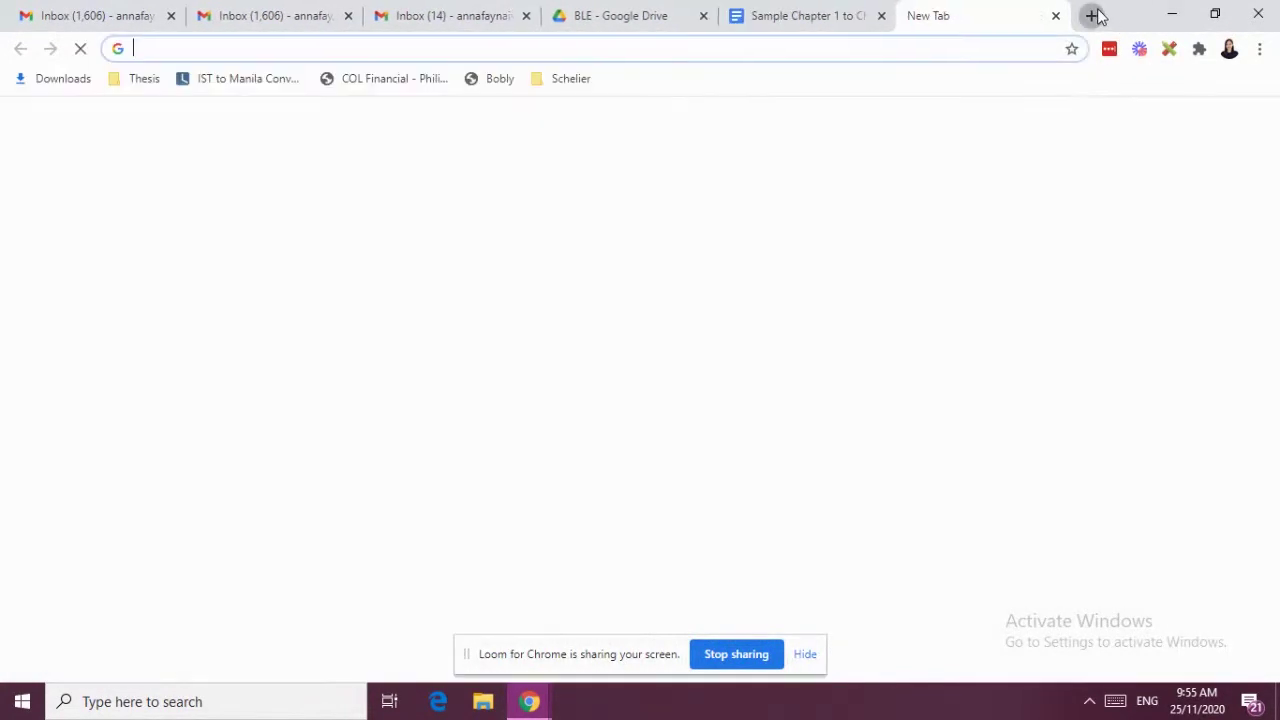
{"action": "type", "text": "google.com"}
{"action": "key", "text": "Return"}
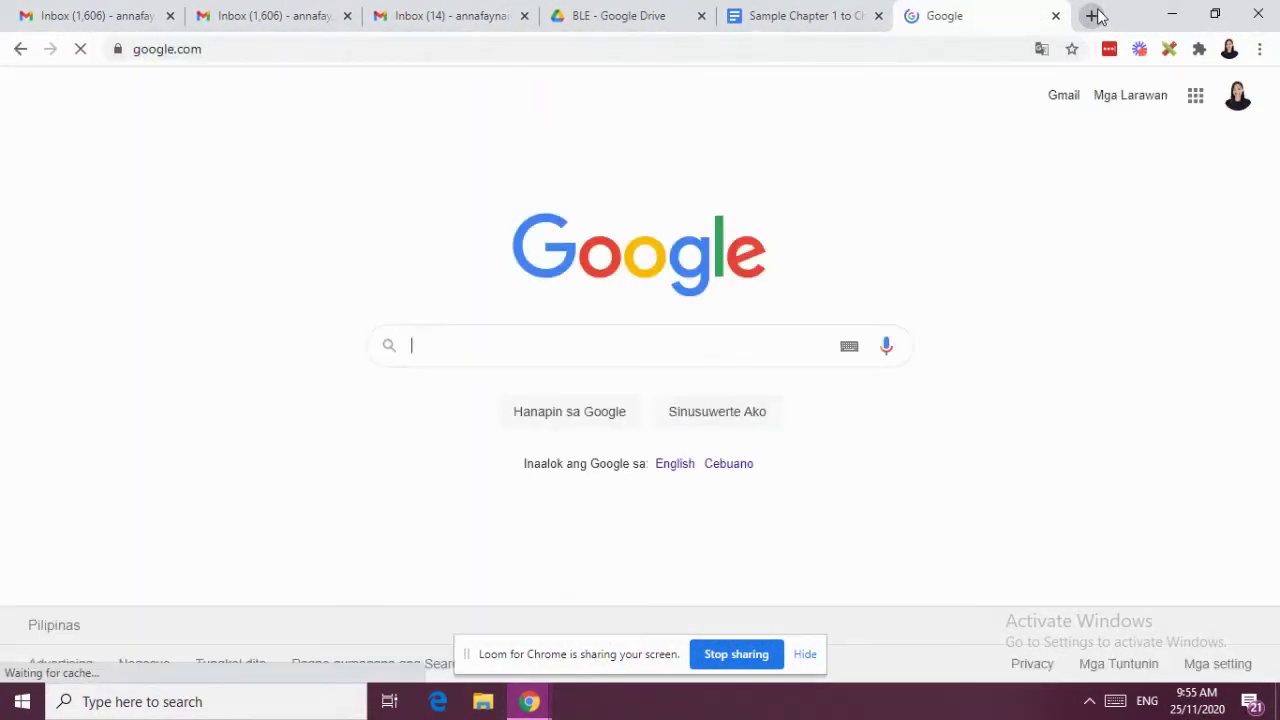
{"action": "type", "text": "BLE becons"}
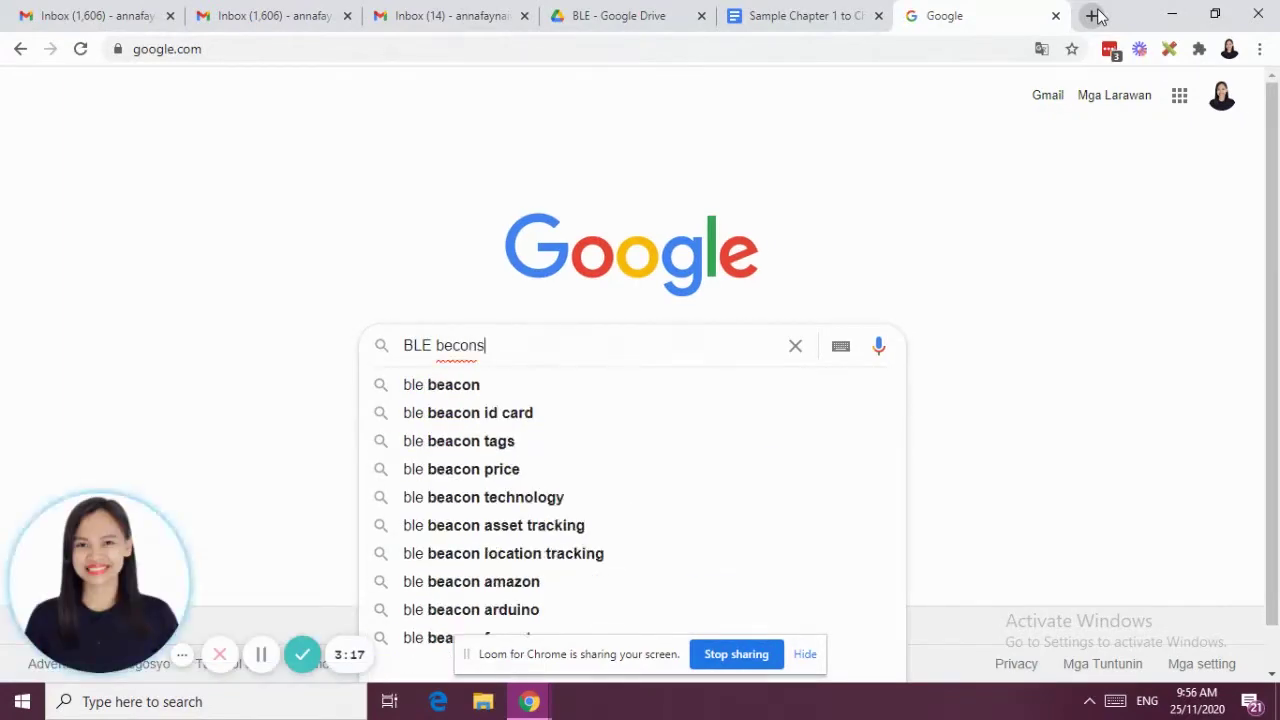
{"action": "key", "text": "Return"}
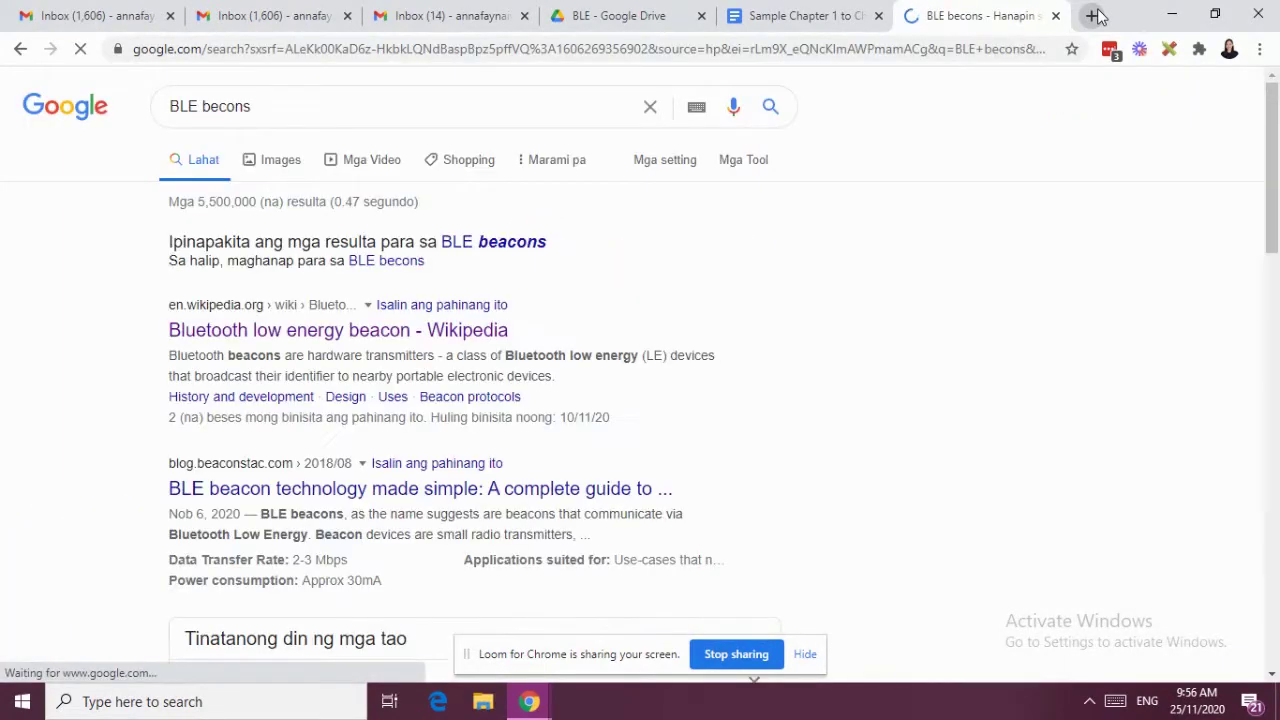
{"action": "left_click", "coordinate": [280, 165]}
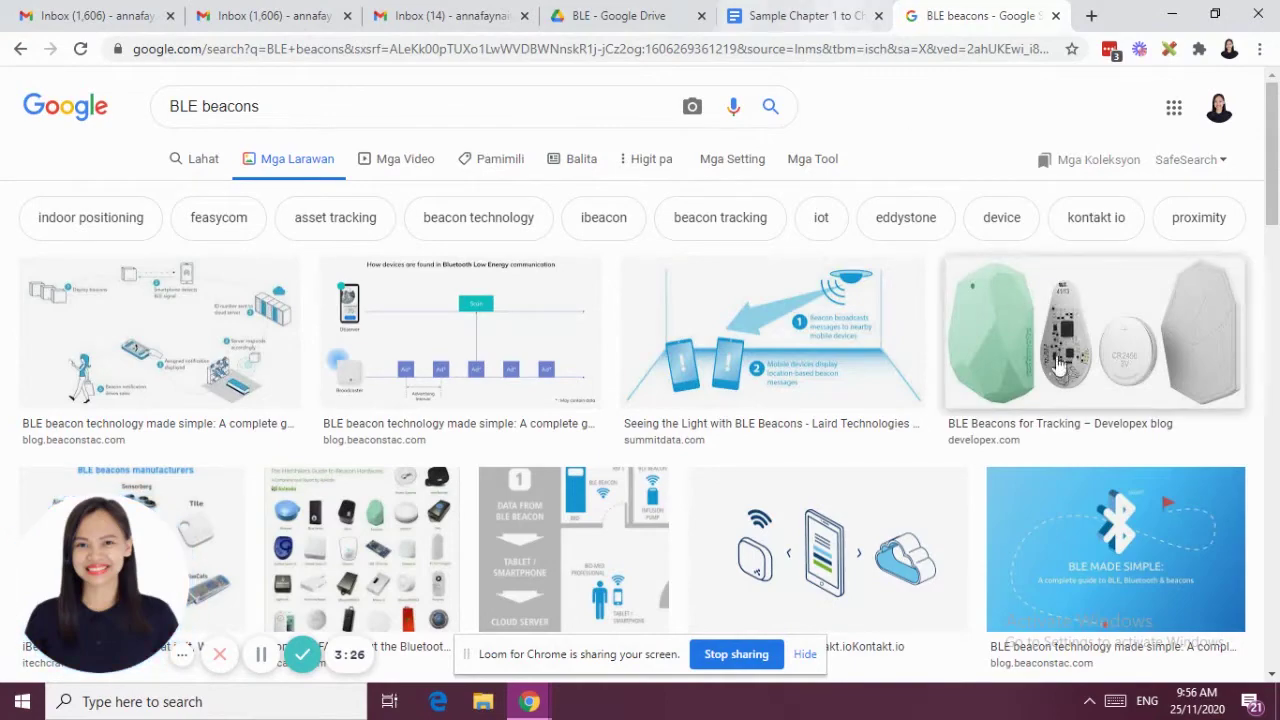
Return to the thesis document and select the paragraph marked (summarize and where should you implement it?), then only its pilot testing sentence
{"action": "left_click", "coordinate": [808, 14]}
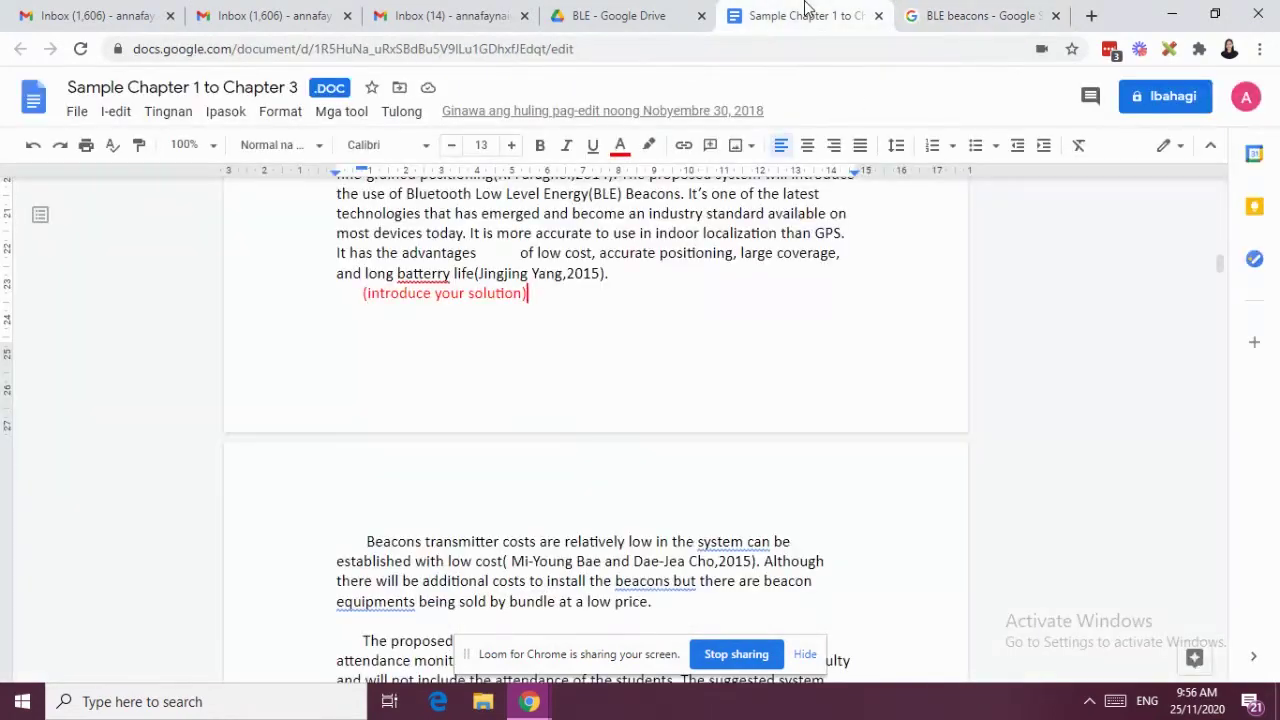
{"action": "scroll", "coordinate": [720, 365], "scroll_direction": "down", "scroll_amount": 1}
{"action": "scroll", "coordinate": [719, 373], "scroll_direction": "down", "scroll_amount": 2}
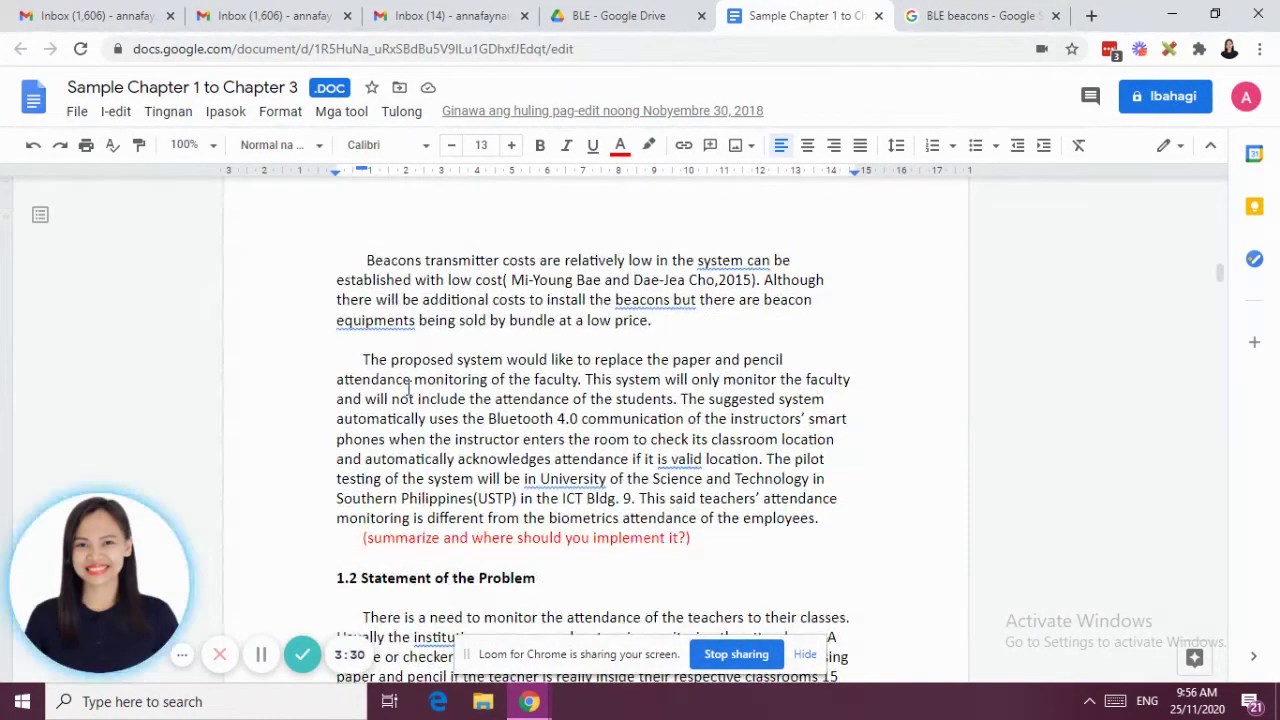
{"action": "left_click_drag", "start_coordinate": [364, 348], "coordinate": [733, 540]}
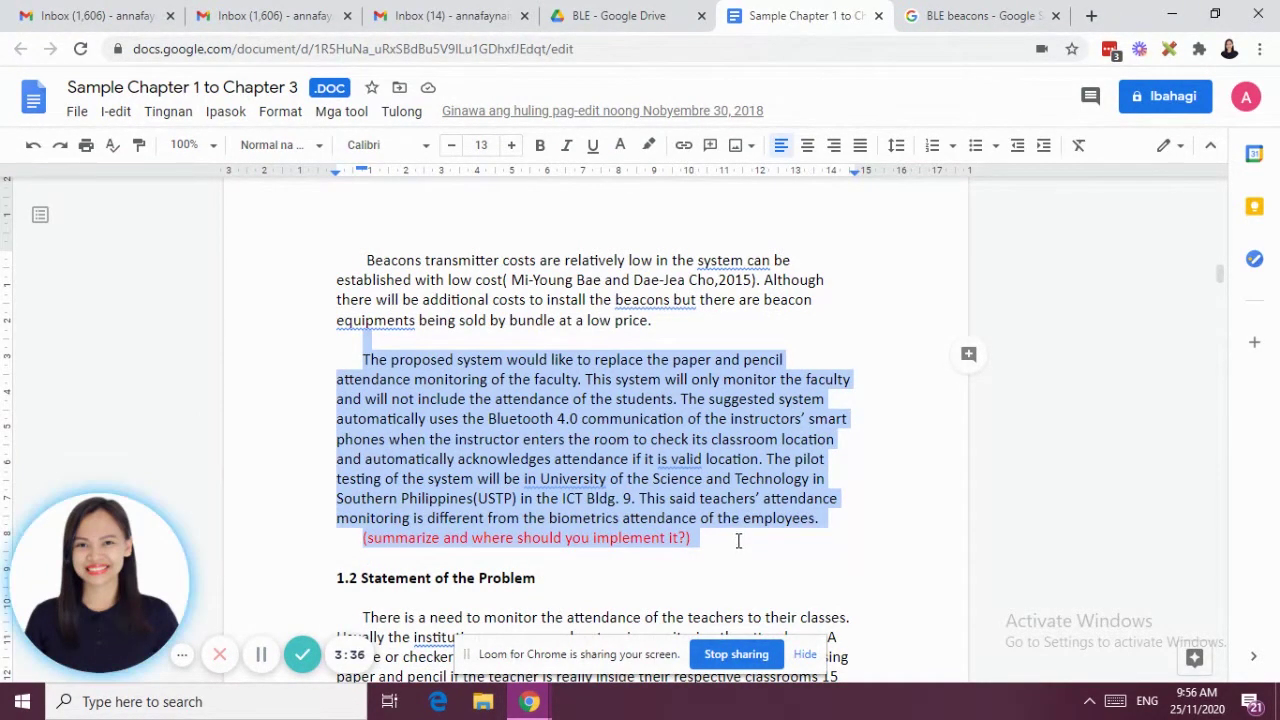
{"action": "left_click", "coordinate": [737, 556]}
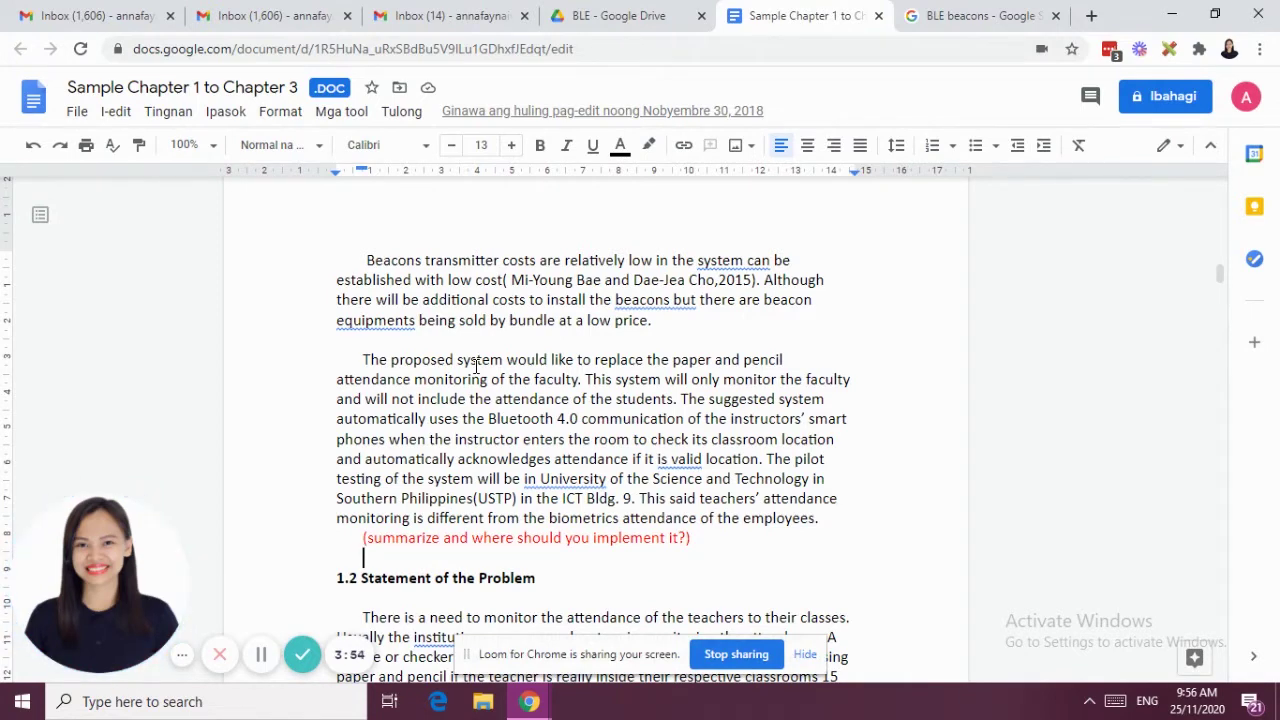
{"action": "left_click", "coordinate": [706, 515]}
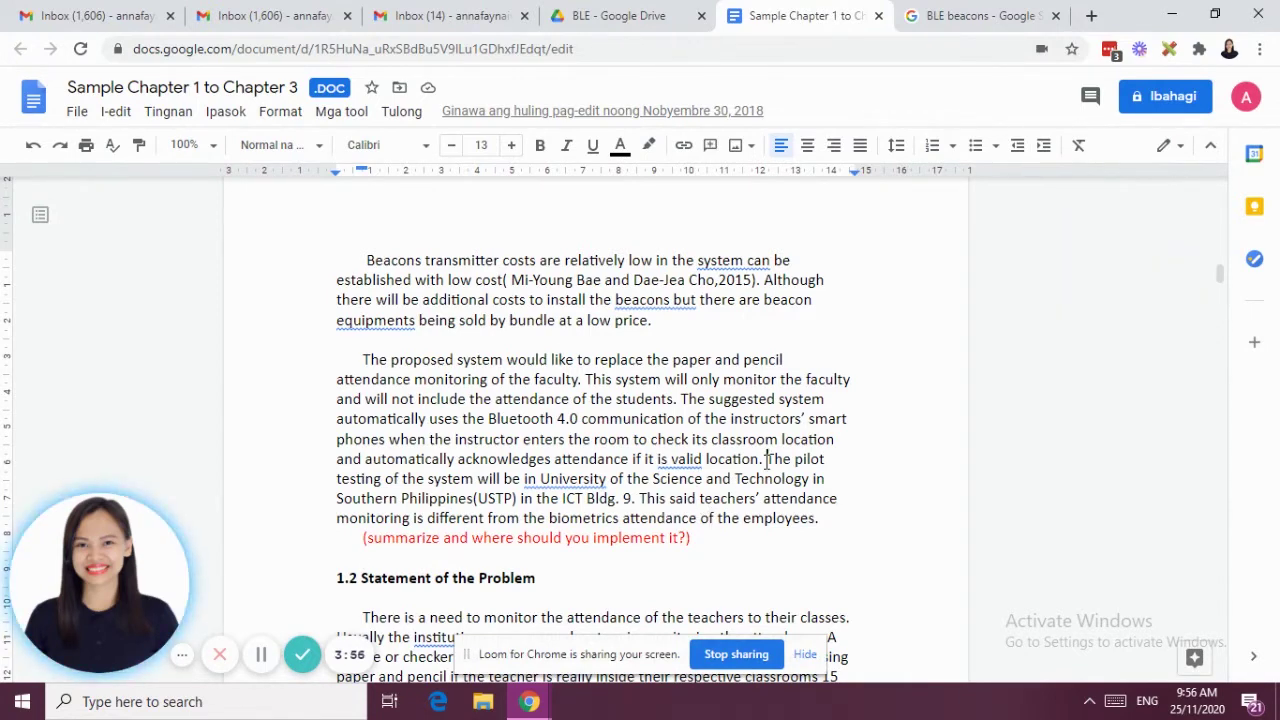
{"action": "left_click_drag", "start_coordinate": [766, 459], "coordinate": [634, 502]}
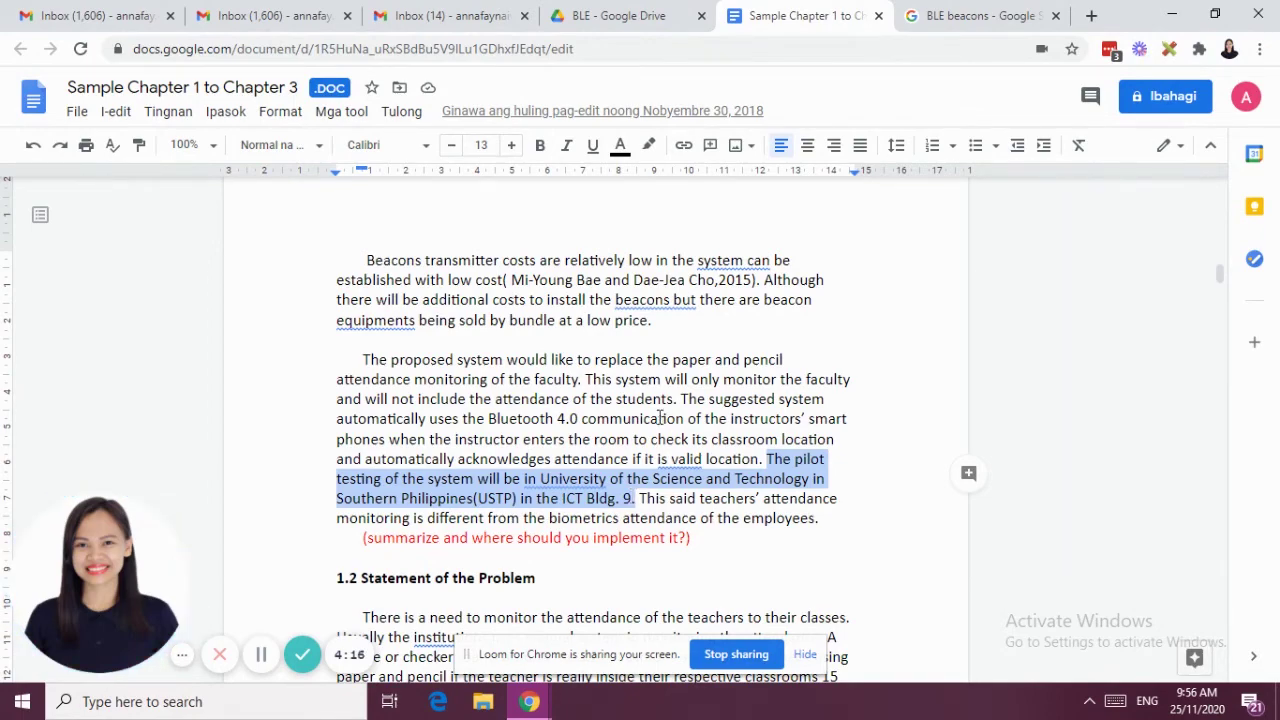
Select the 1.2 Statement of the Problem heading and then its two paragraphs to point them out, deselecting each
{"action": "scroll", "coordinate": [681, 462], "scroll_direction": "down", "scroll_amount": 3}
{"action": "left_click_drag", "start_coordinate": [337, 297], "coordinate": [557, 297]}
{"action": "left_click", "coordinate": [558, 299]}
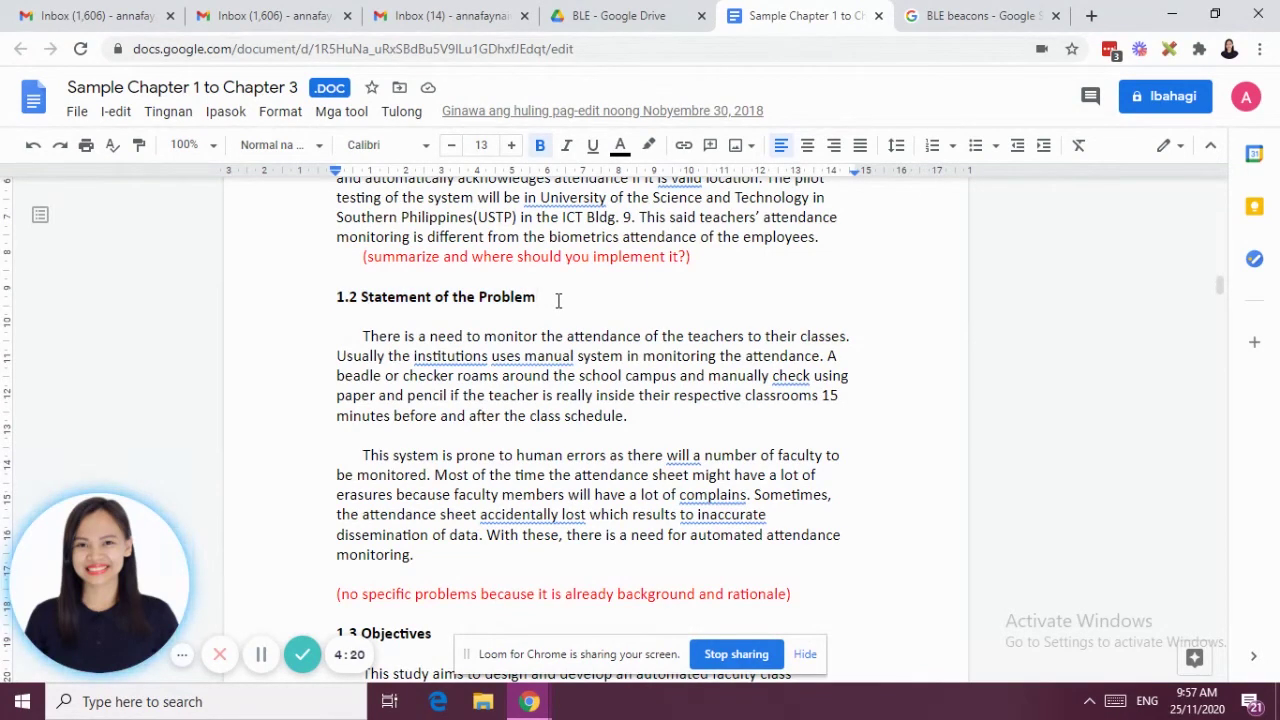
{"action": "scroll", "coordinate": [558, 380], "scroll_direction": "down", "scroll_amount": 1}
{"action": "left_click_drag", "start_coordinate": [360, 246], "coordinate": [466, 470]}
{"action": "left_click", "coordinate": [536, 500]}
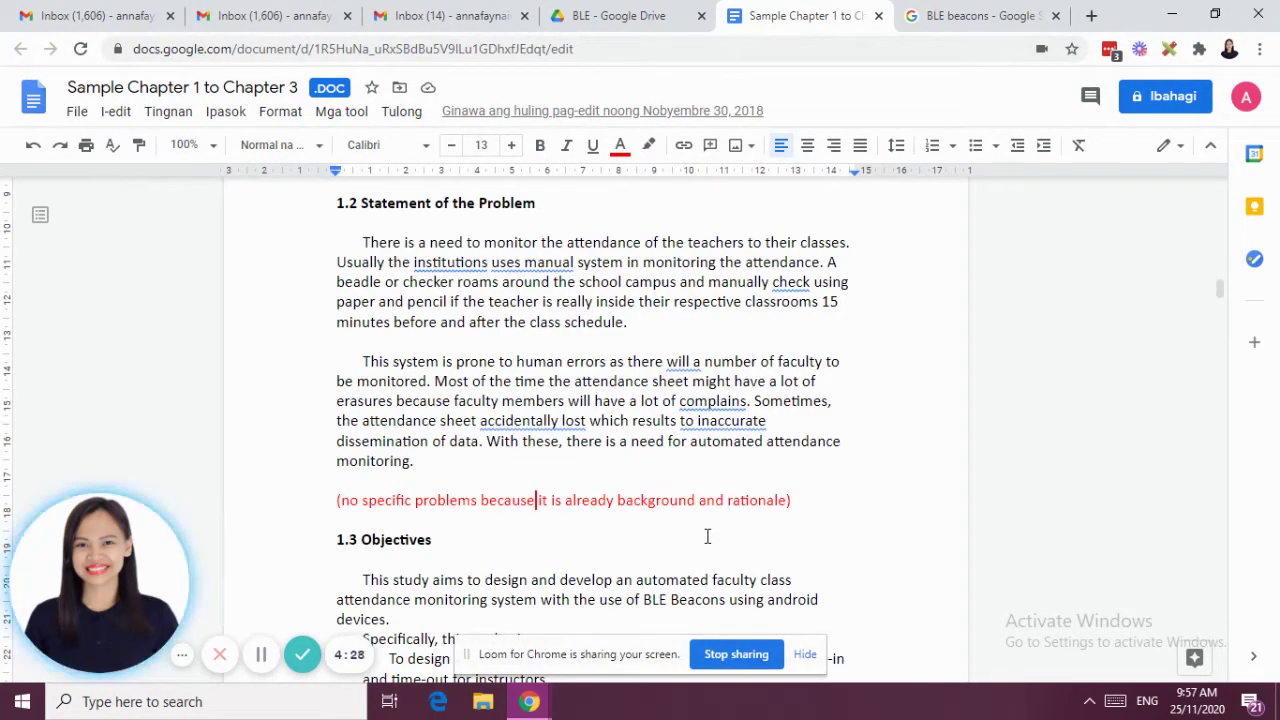
Examine the 1.3 Objectives section, covering the general aim and the specific objectives across both pages
{"action": "scroll", "coordinate": [703, 531], "scroll_direction": "down", "scroll_amount": 3}
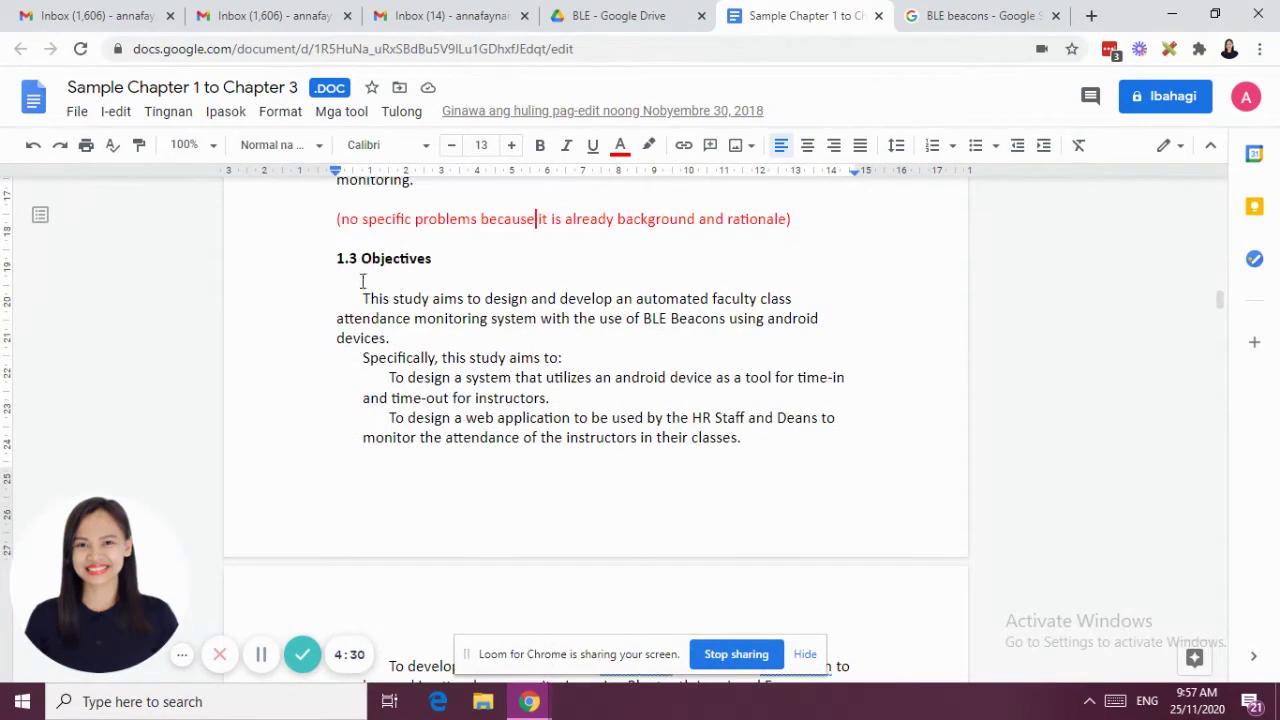
{"action": "scroll", "coordinate": [508, 418], "scroll_direction": "down", "scroll_amount": 1}
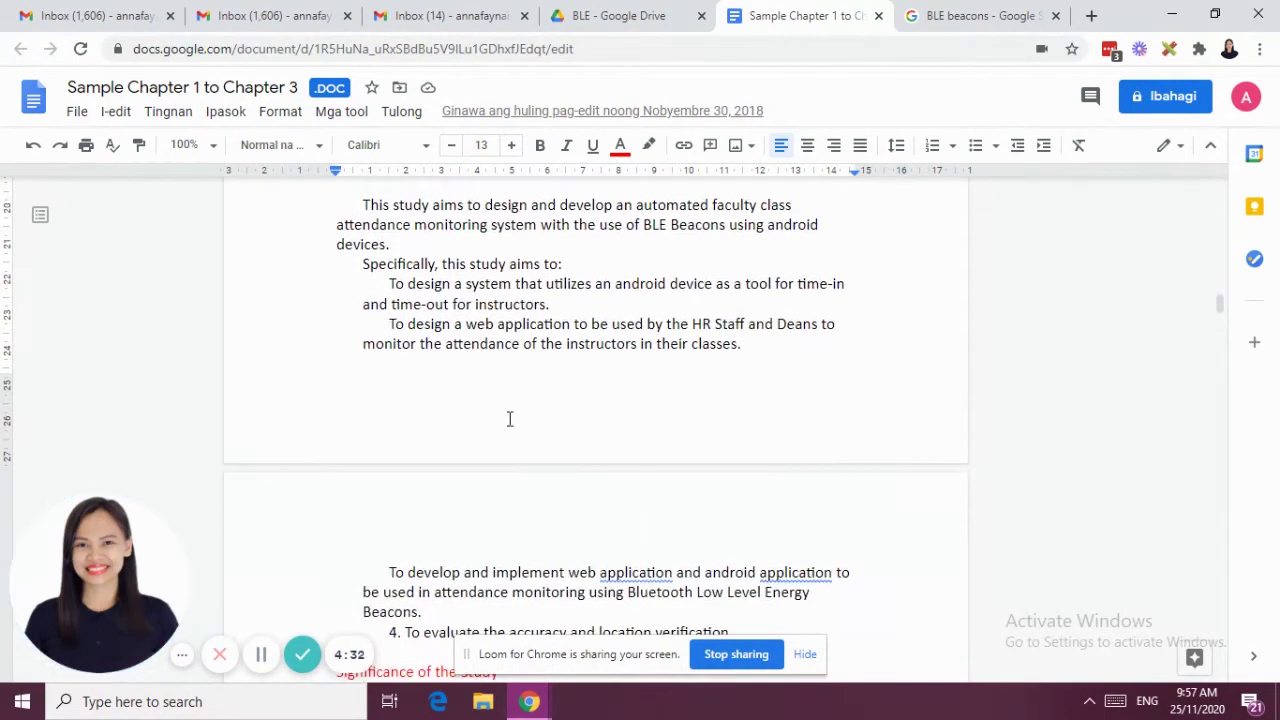
{"action": "scroll", "coordinate": [368, 298], "scroll_direction": "up", "scroll_amount": 1}
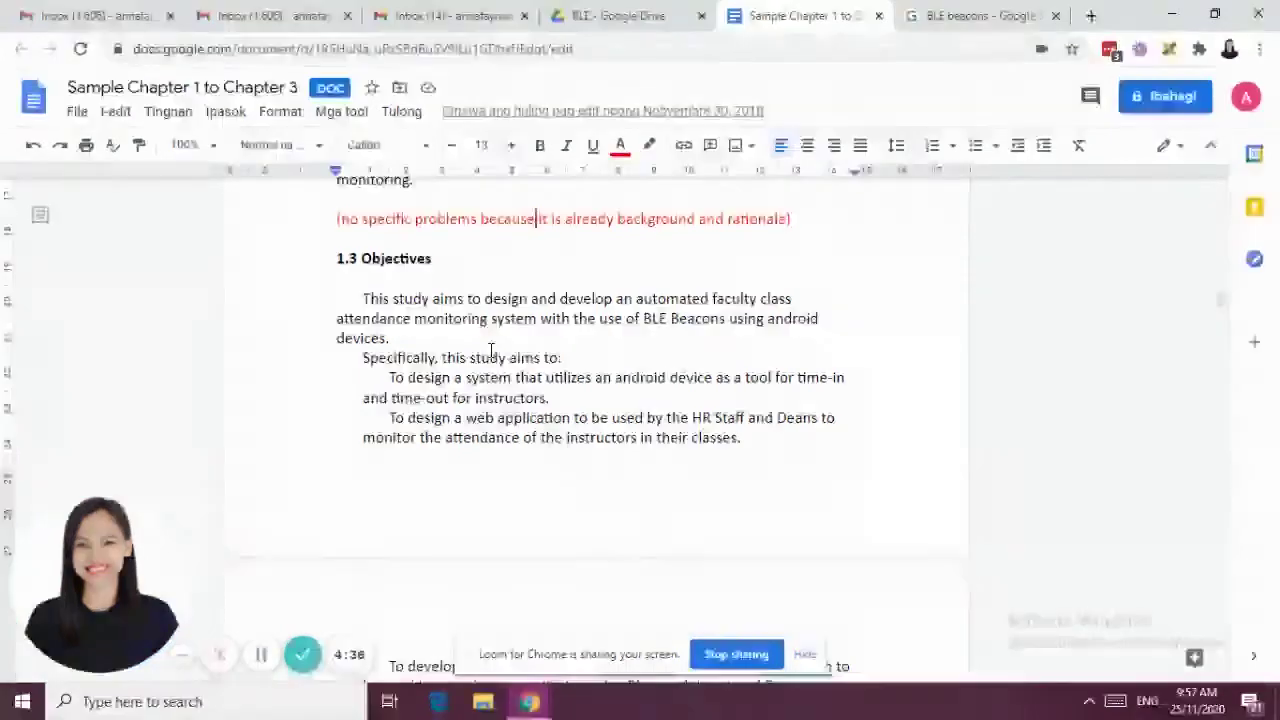
{"action": "scroll", "coordinate": [512, 363], "scroll_direction": "down", "scroll_amount": 1}
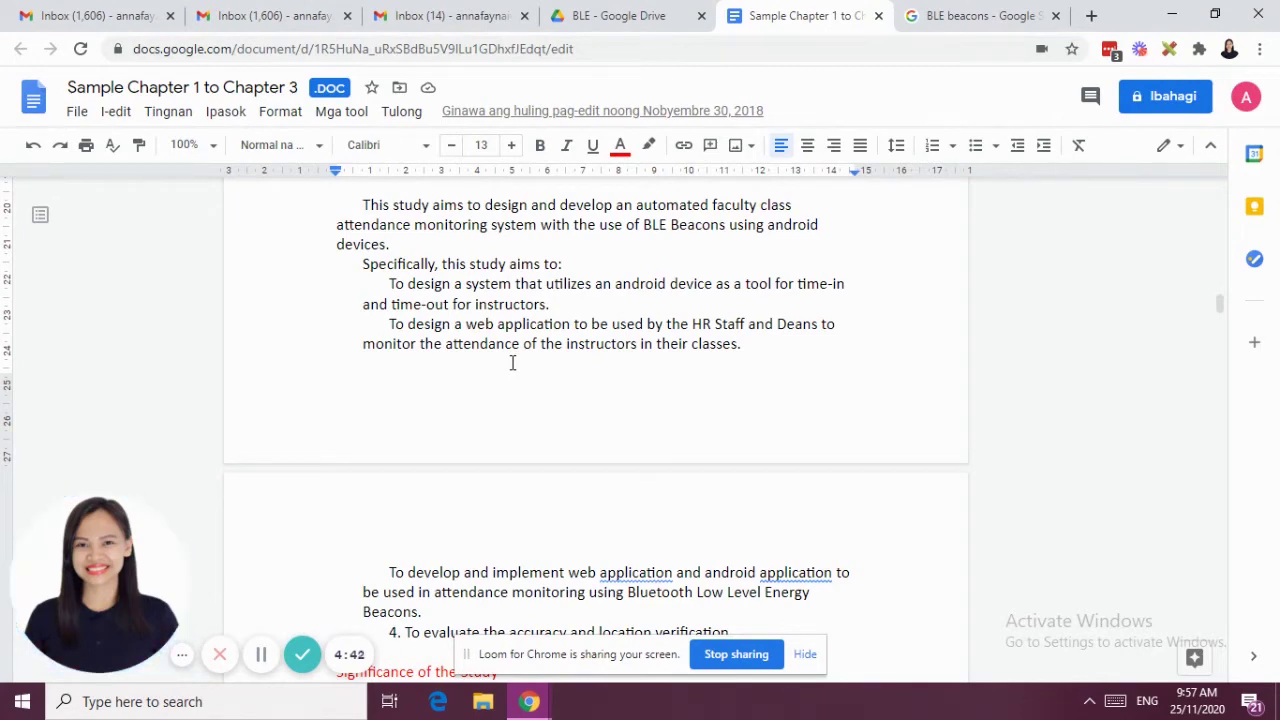
{"action": "scroll", "coordinate": [535, 378], "scroll_direction": "down", "scroll_amount": 1}
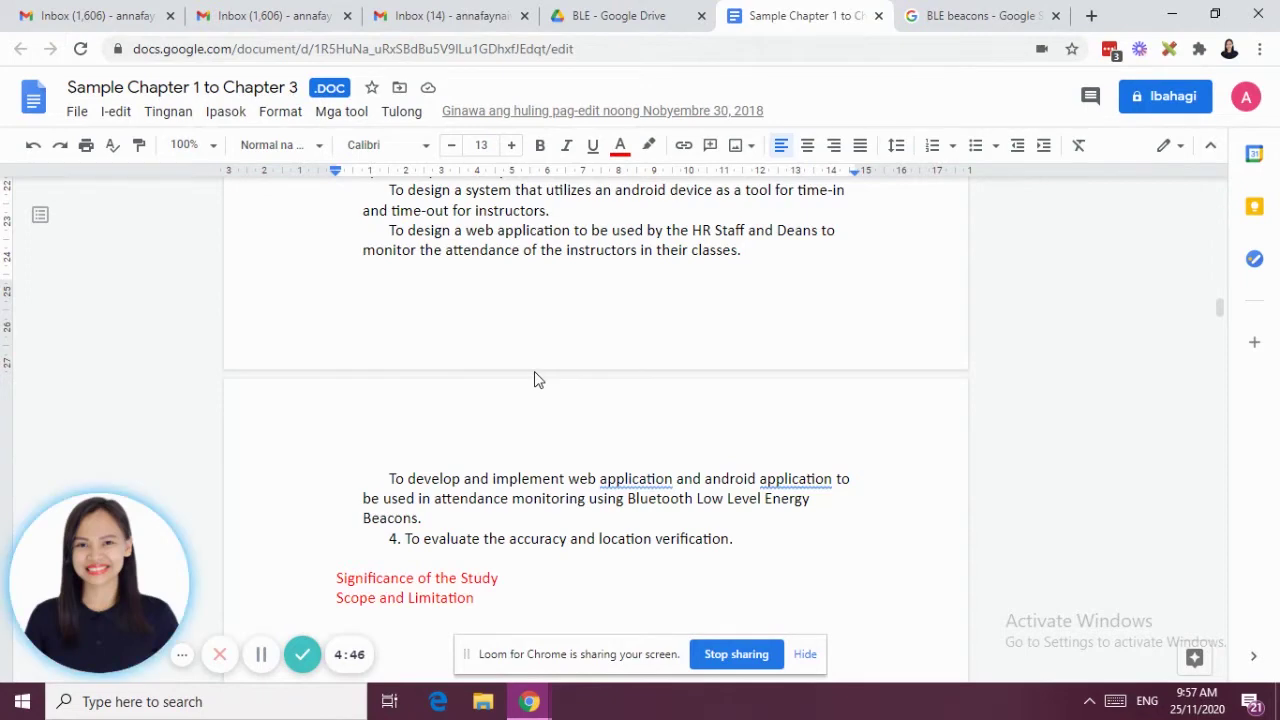
Select the red Significance of the Study and Scope and Limitation lines to point them out
{"action": "scroll", "coordinate": [535, 378], "scroll_direction": "down", "scroll_amount": 1}
{"action": "mouse_move", "coordinate": [329, 484]}
{"action": "left_mouse_down"}
{"action": "mouse_move", "coordinate": [509, 514]}
{"action": "mouse_move", "coordinate": [352, 486]}
{"action": "left_mouse_up"}
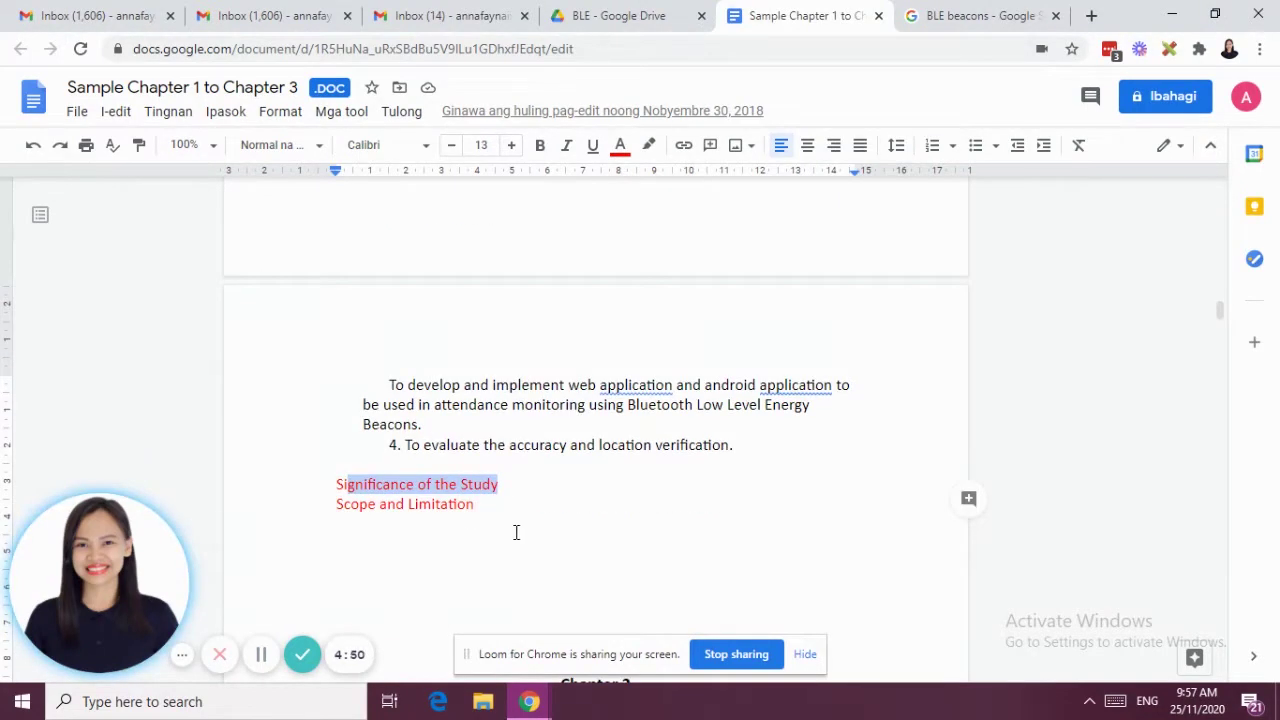
{"action": "left_click_drag", "start_coordinate": [486, 508], "coordinate": [355, 489]}
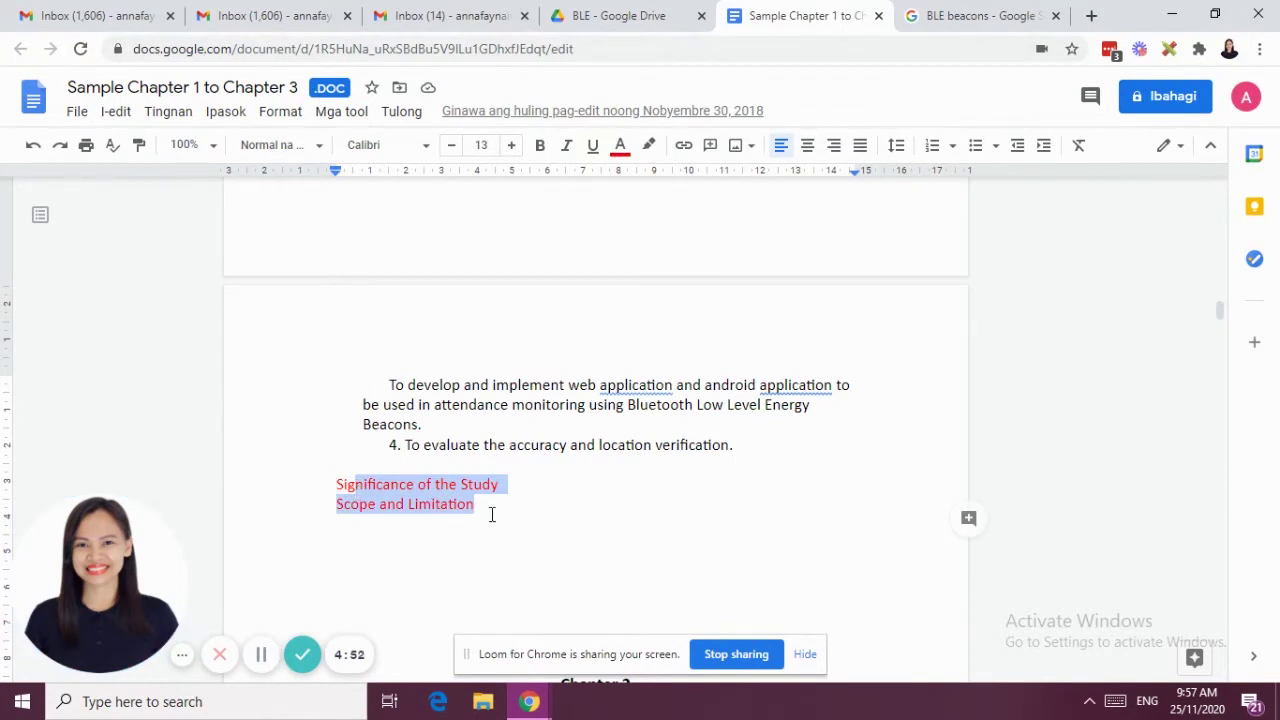
Add a new line after Scope and Limitation, agreeing to save the file in .DOCX format
{"action": "left_click", "coordinate": [491, 514]}
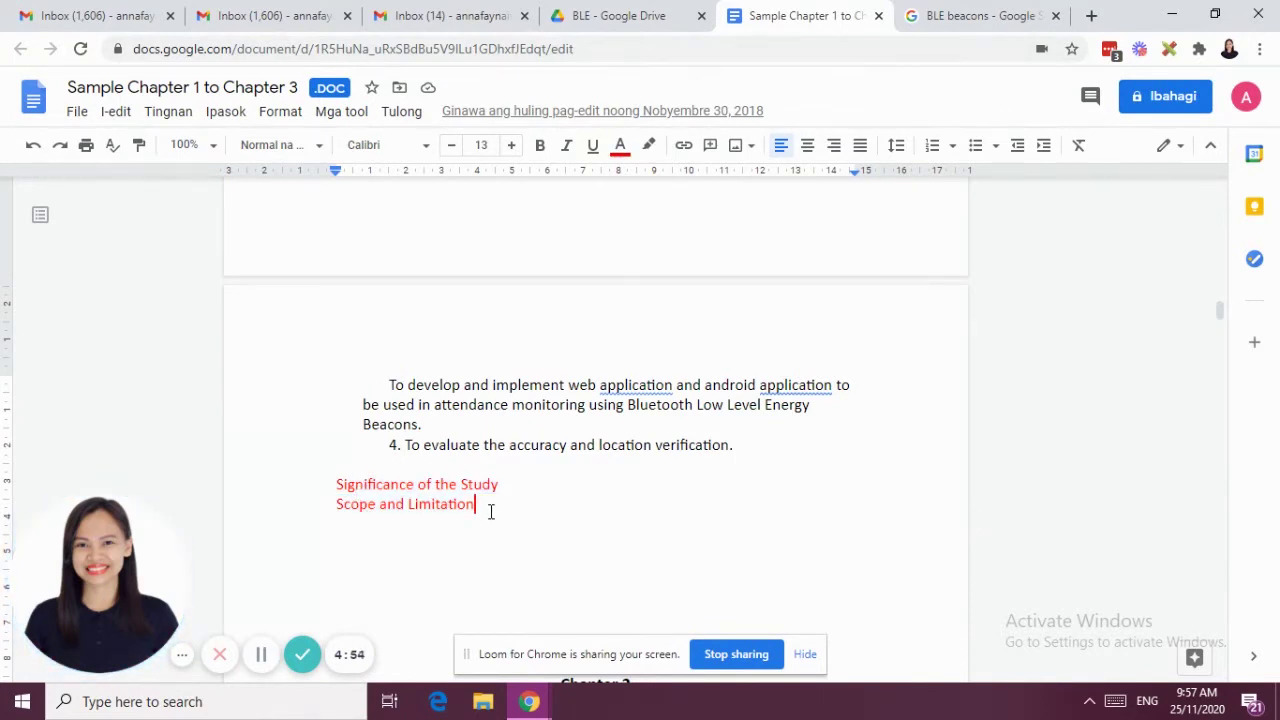
{"action": "key", "text": "Return"}
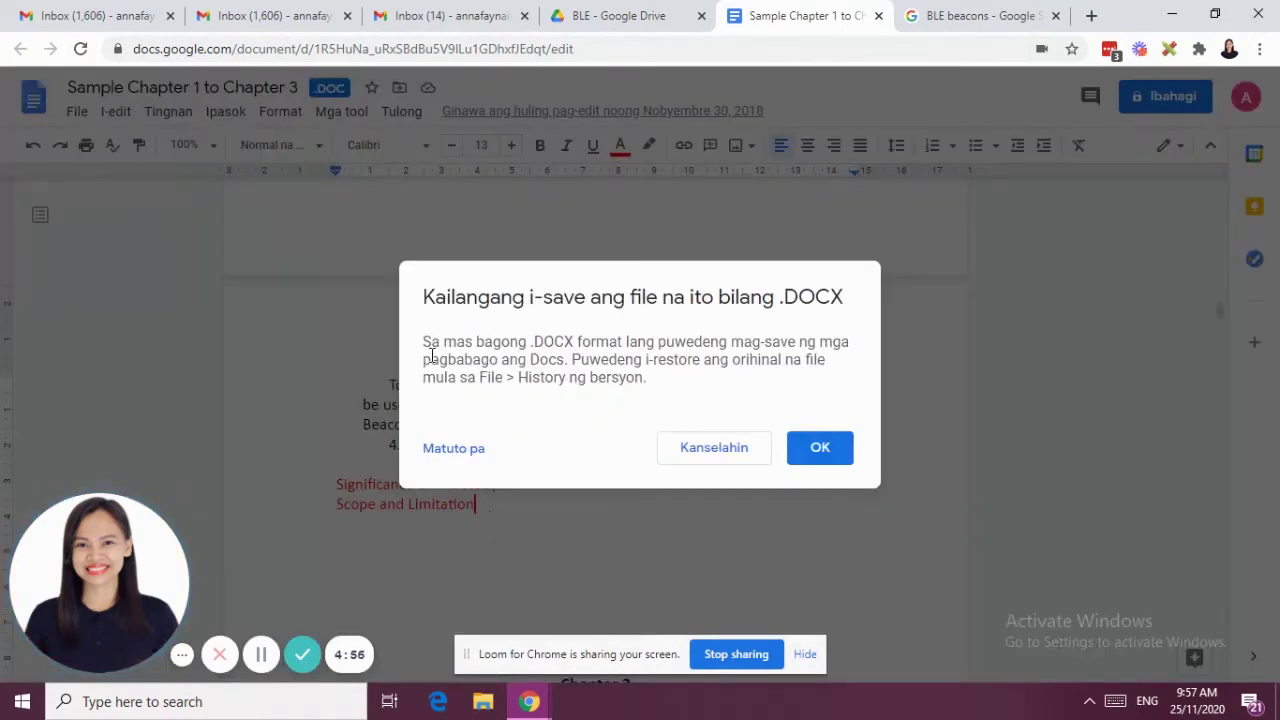
{"action": "left_click", "coordinate": [806, 449]}
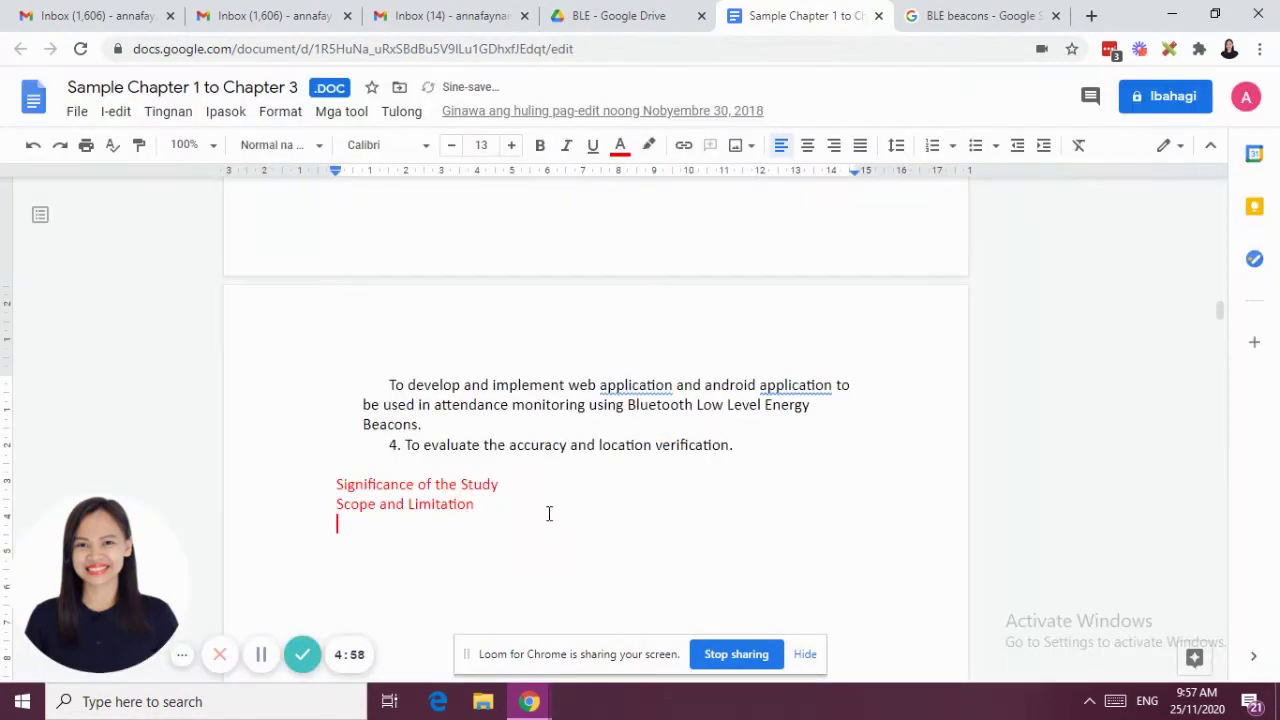
{"action": "type", "text": "Terms"}
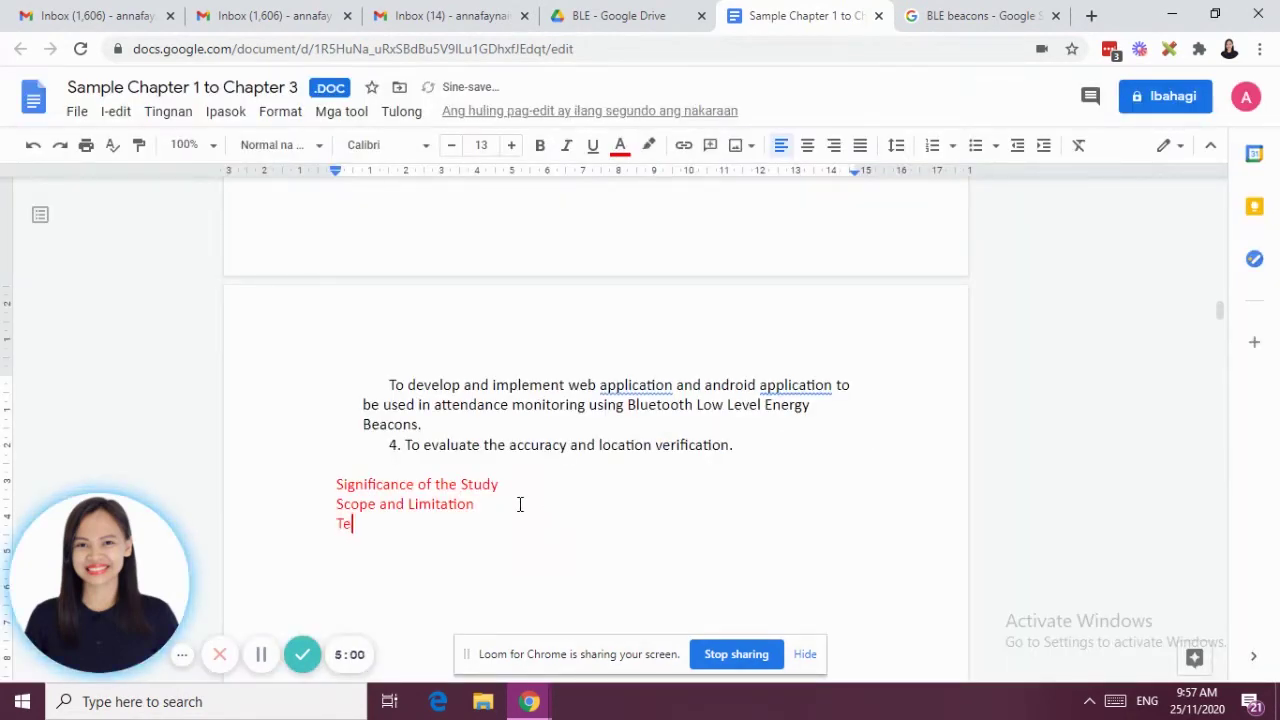
{"action": "key", "text": "BackSpace"}
{"action": "key", "text": "BackSpace"}
{"action": "key", "text": "BackSpace"}
{"action": "key", "text": "BackSpace"}
{"action": "key", "text": "BackSpace"}
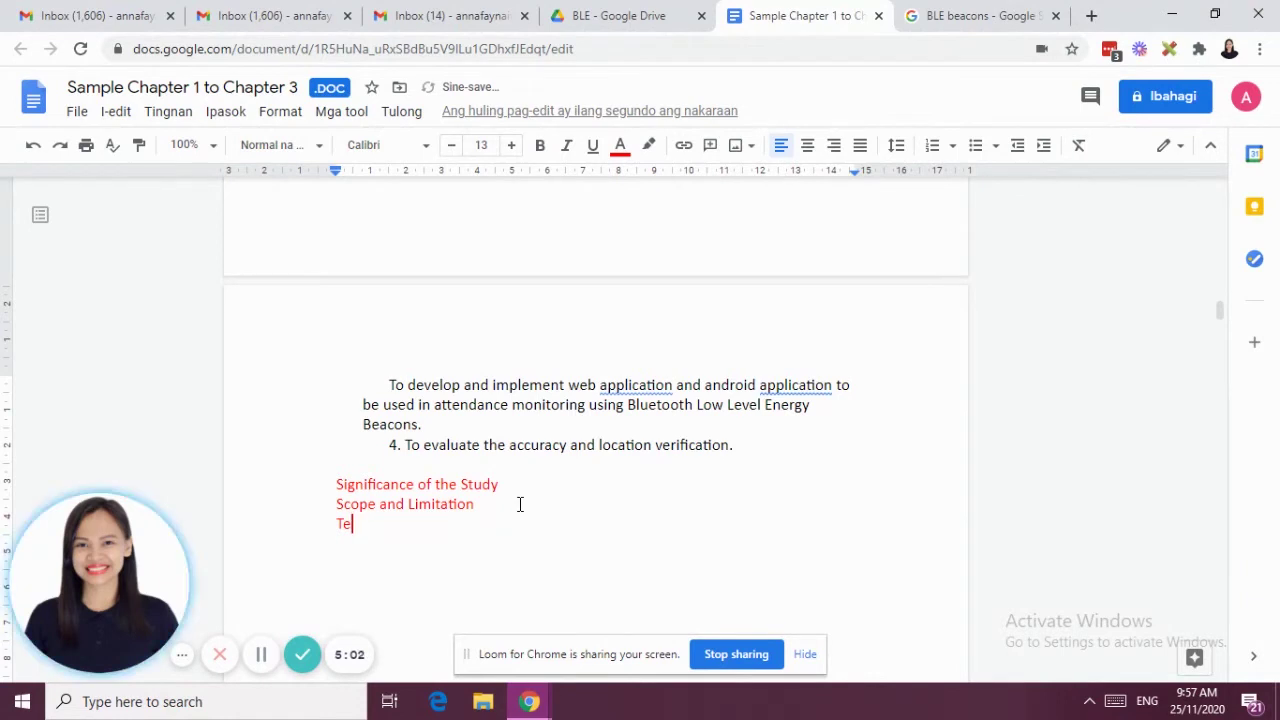
Enter "Definition of Term" on the new line below Scope and Limitation
{"action": "type", "text": "Definition of Term"}
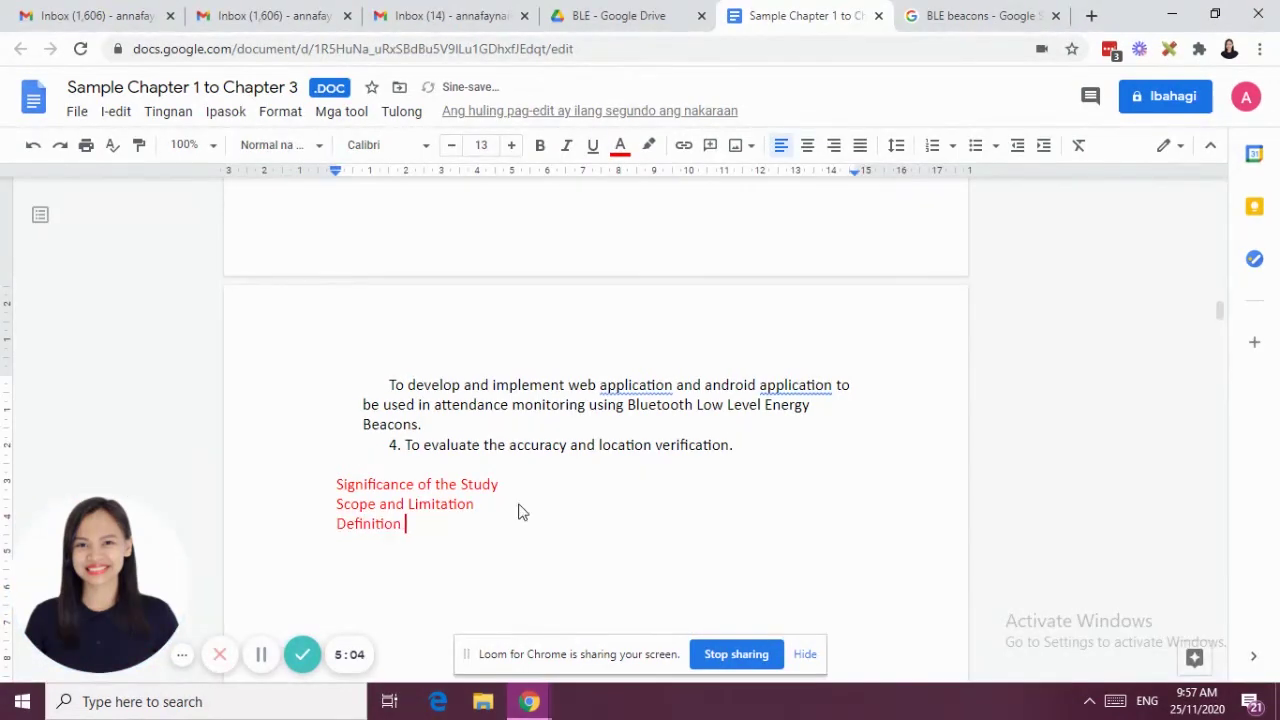